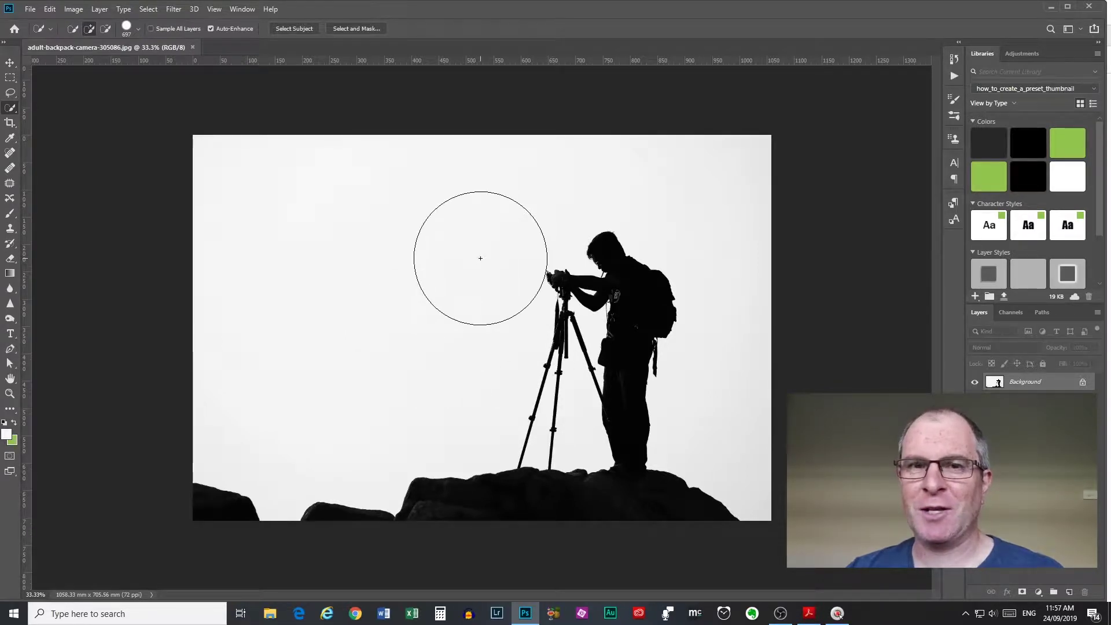
# Switch to the Magic Wand, then back to the Quick Selection tool
pyautogui.press('w')
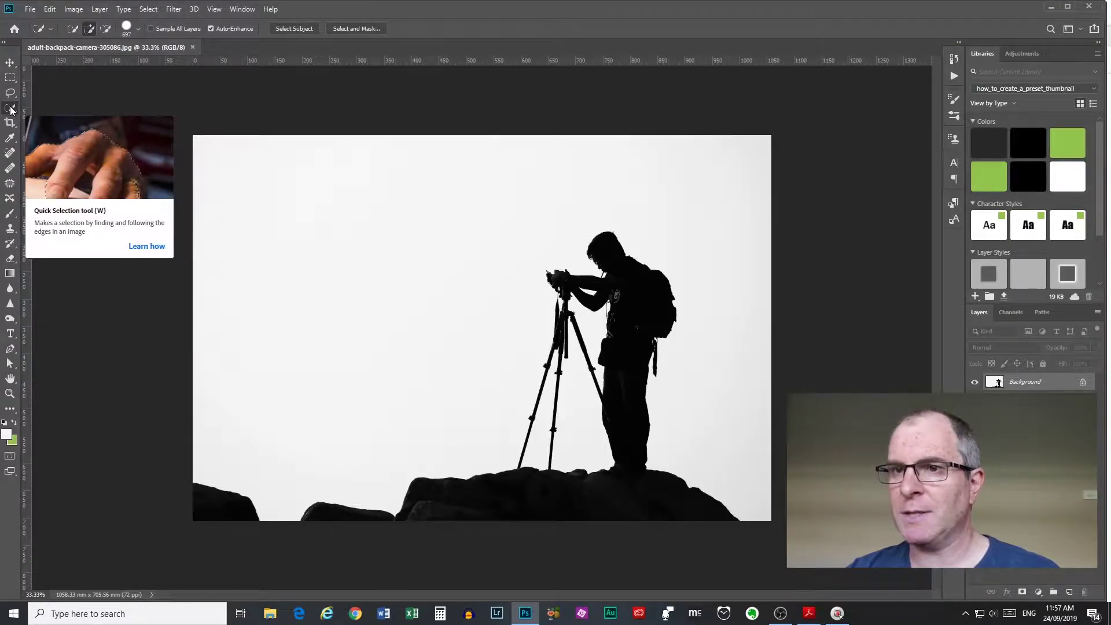
pyautogui.rightClick(11, 111)
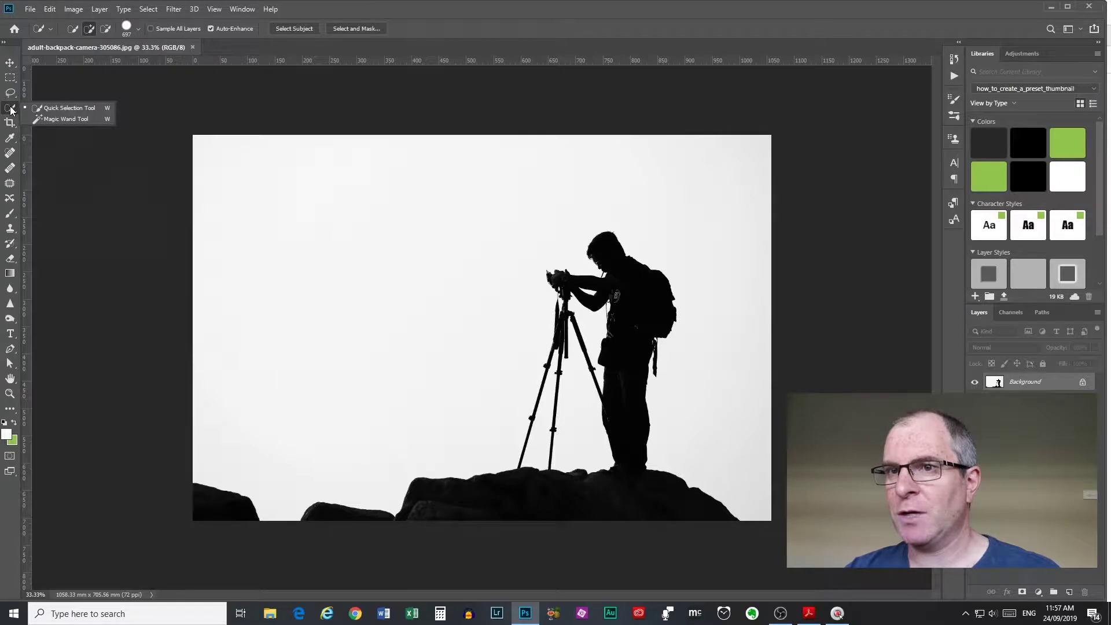
pyautogui.click(72, 120)
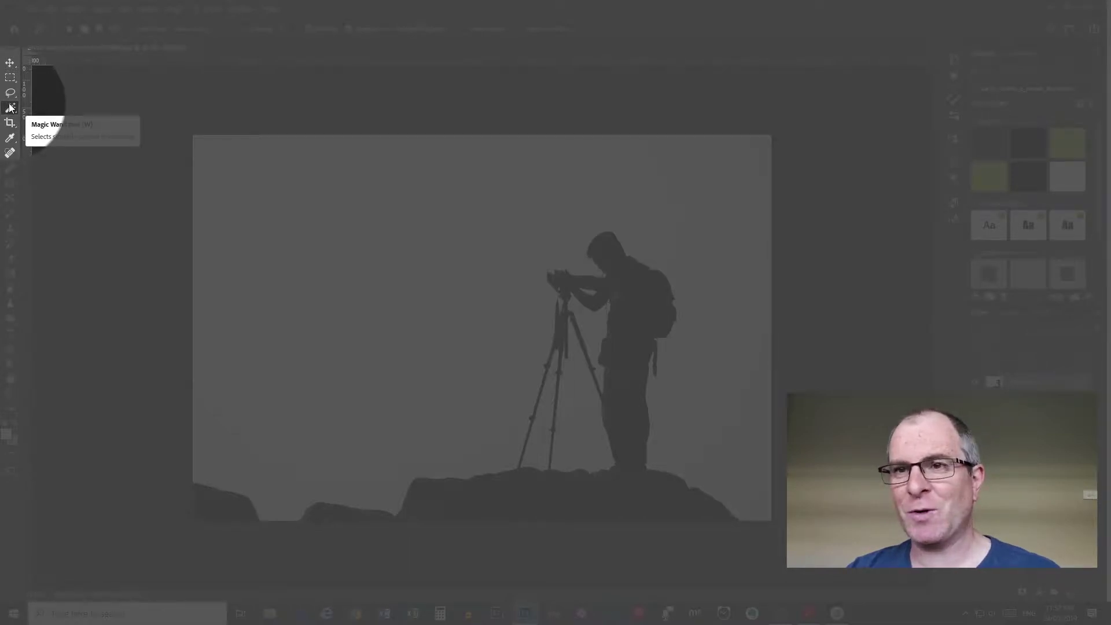
pyautogui.click(9, 110)
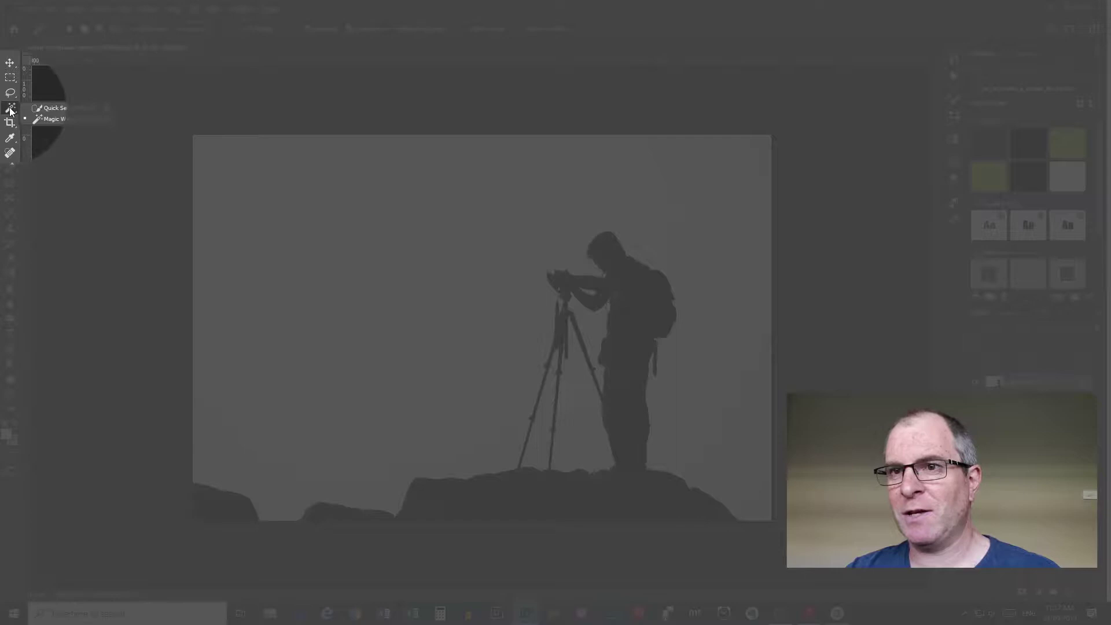
pyautogui.click(63, 107)
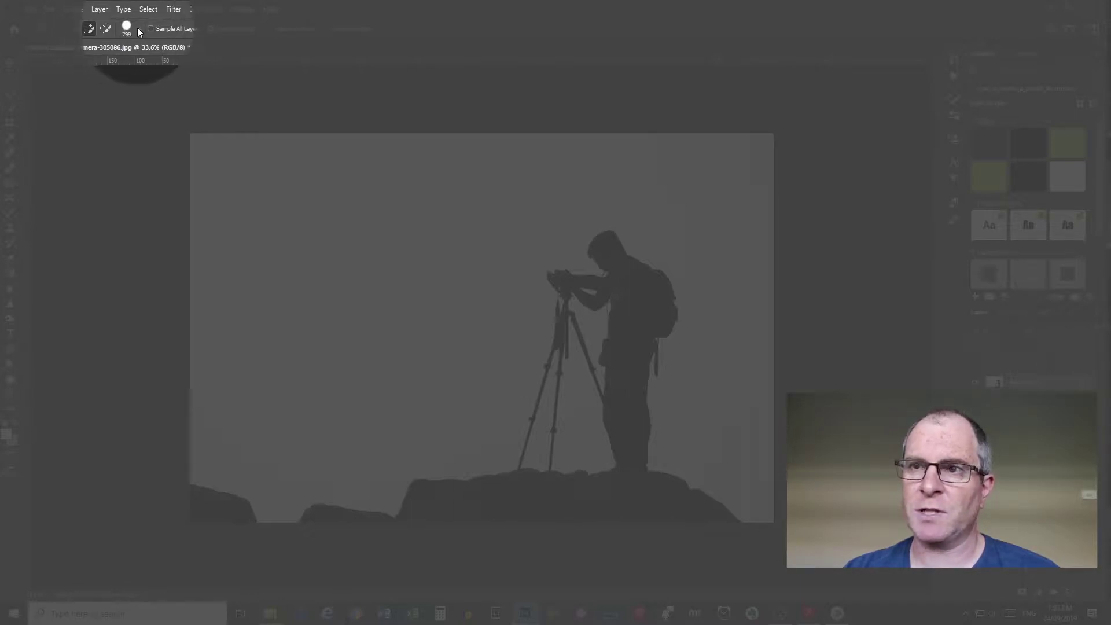
# Set the 799 px Quick Selection brush hardness to 0%
pyautogui.click(138, 29)
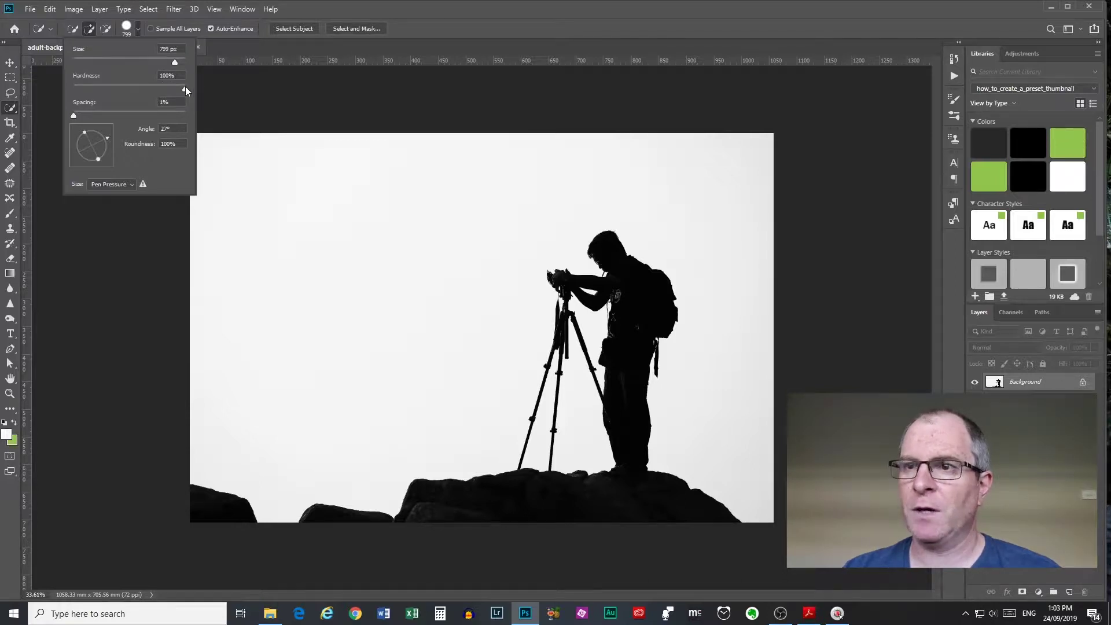
pyautogui.moveTo(73, 80); pyautogui.dragTo(51, 81)
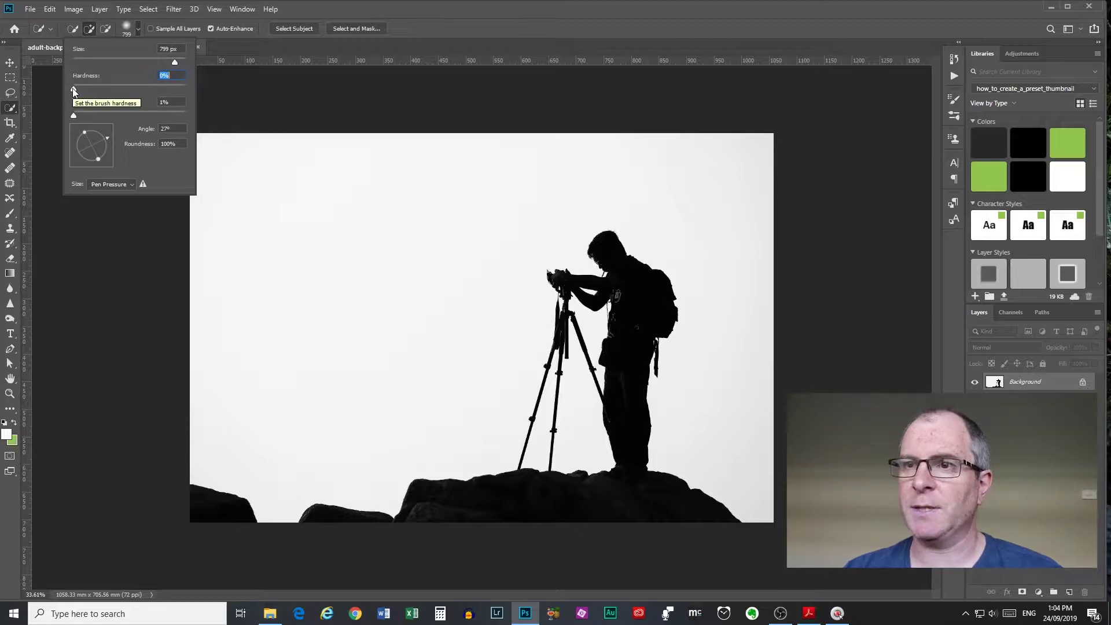
pyautogui.press('Return')
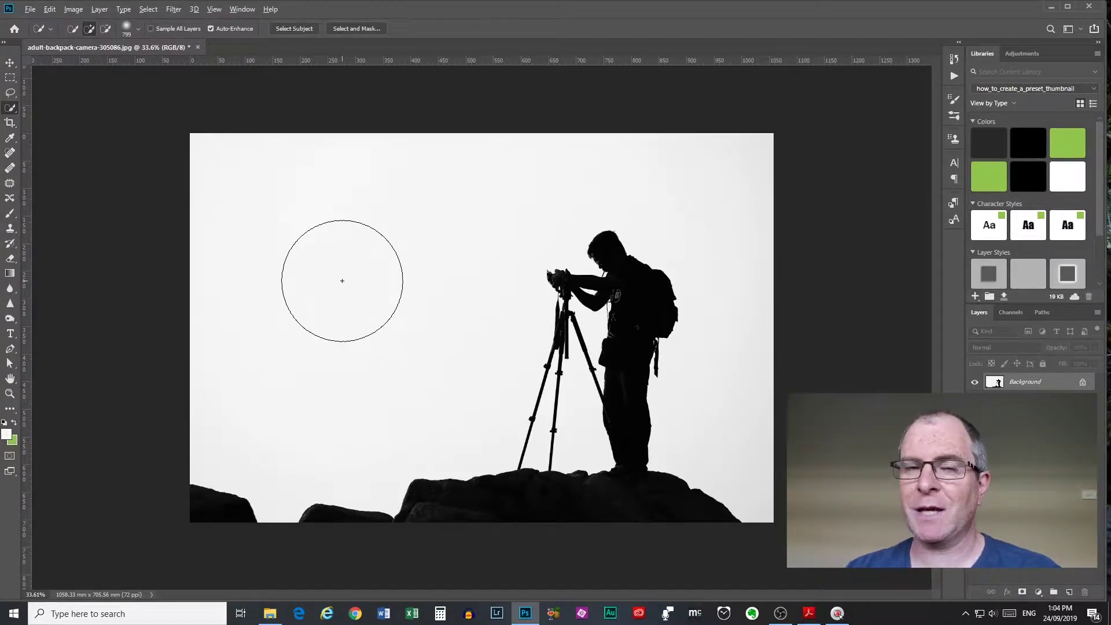
# Test hardness values on the canvas, ending with a 0%-hard brush near 809 px
pyautogui.moveTo(342, 280); pyautogui.dragTo(344, 287)
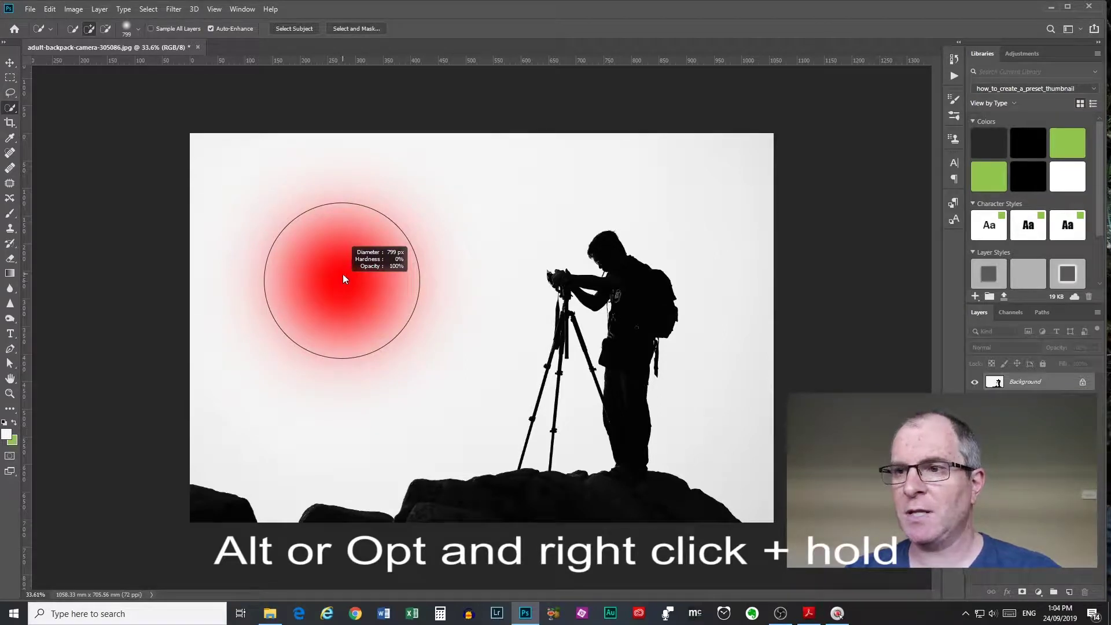
pyautogui.moveTo(343, 266); pyautogui.dragTo(333, 520)
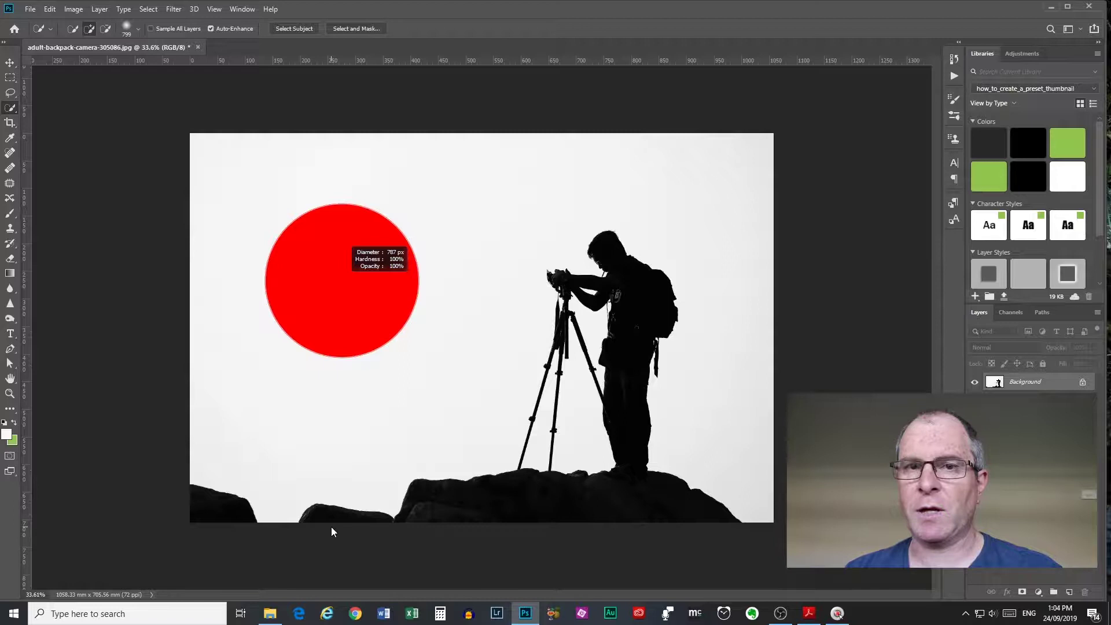
pyautogui.moveTo(331, 527)
pyautogui.mouseDown()
pyautogui.moveTo(361, 357)
pyautogui.moveTo(367, 215)
pyautogui.mouseUp()
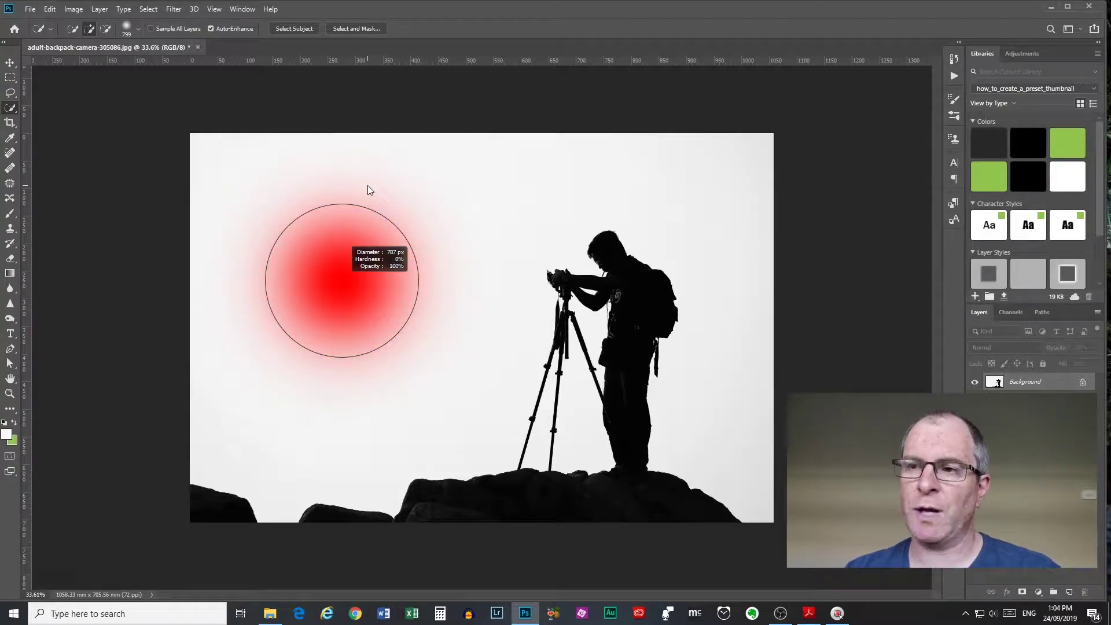
pyautogui.moveTo(368, 185); pyautogui.dragTo(341, 448)
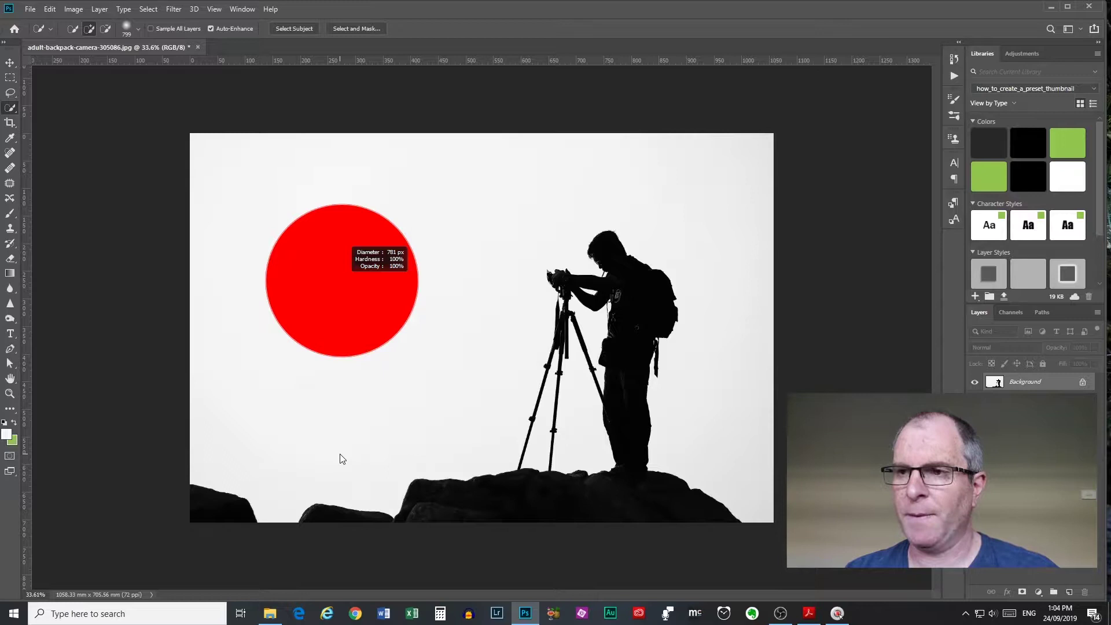
pyautogui.moveTo(340, 469); pyautogui.dragTo(343, 232)
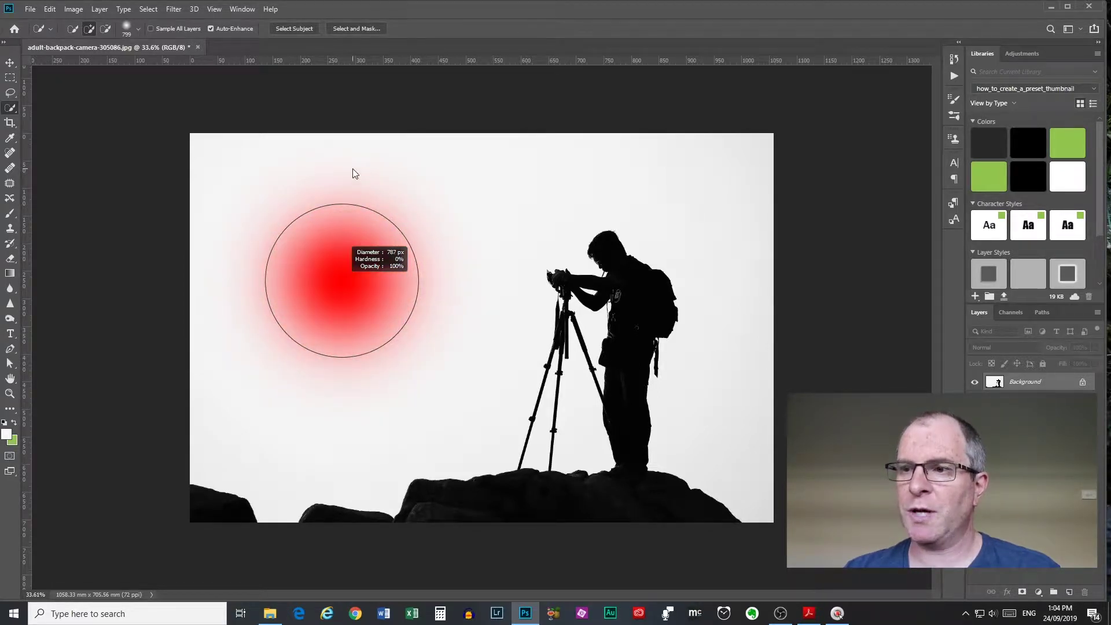
pyautogui.moveTo(354, 170); pyautogui.dragTo(354, 168)
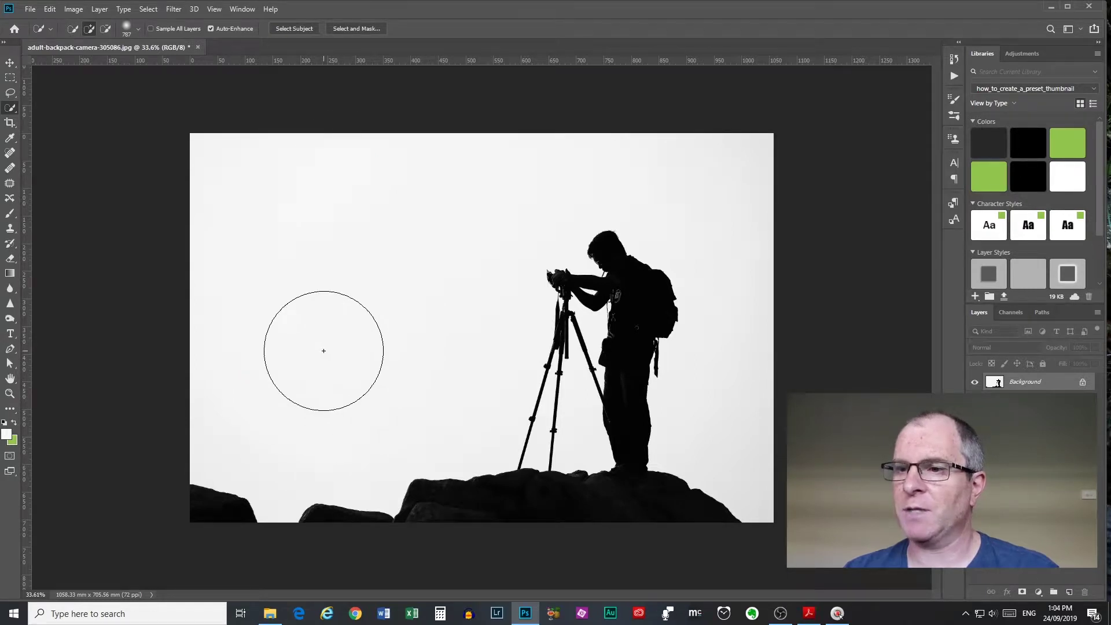
pyautogui.moveTo(324, 350); pyautogui.dragTo(330, 352)
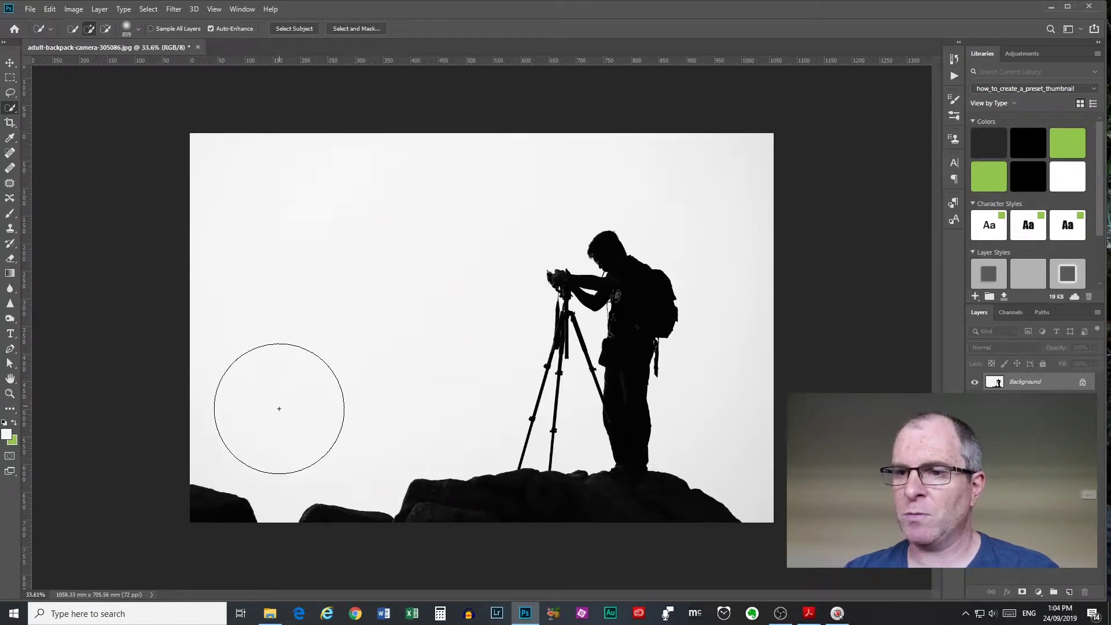
# Select the lower-left sky patch and preview it zoomed in as a Select and Mask Overlay
pyautogui.click(269, 429)
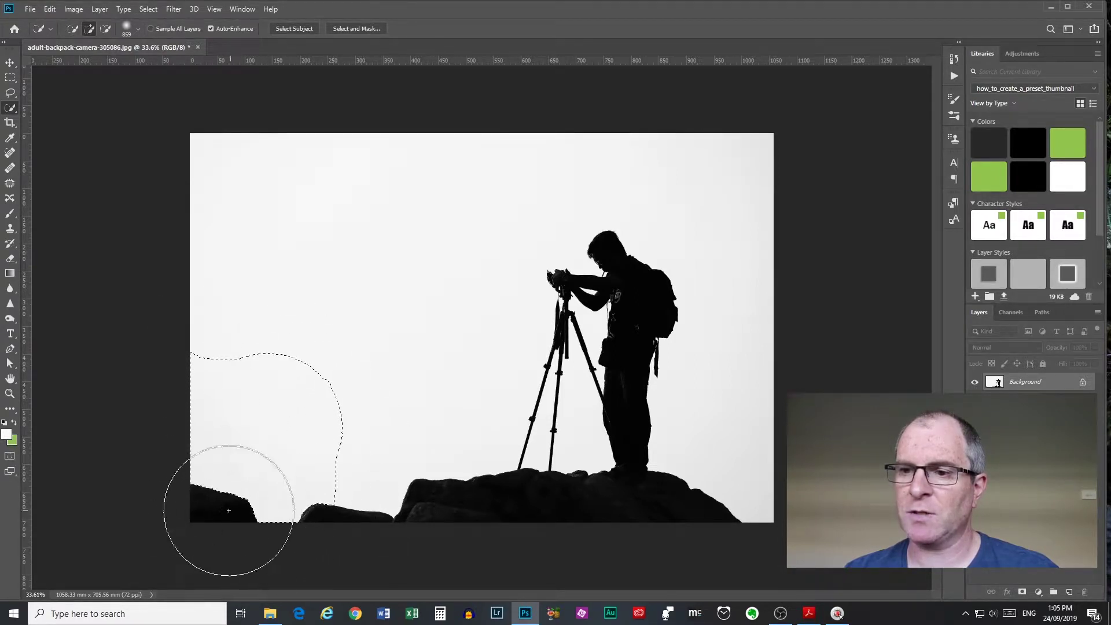
pyautogui.click(351, 28)
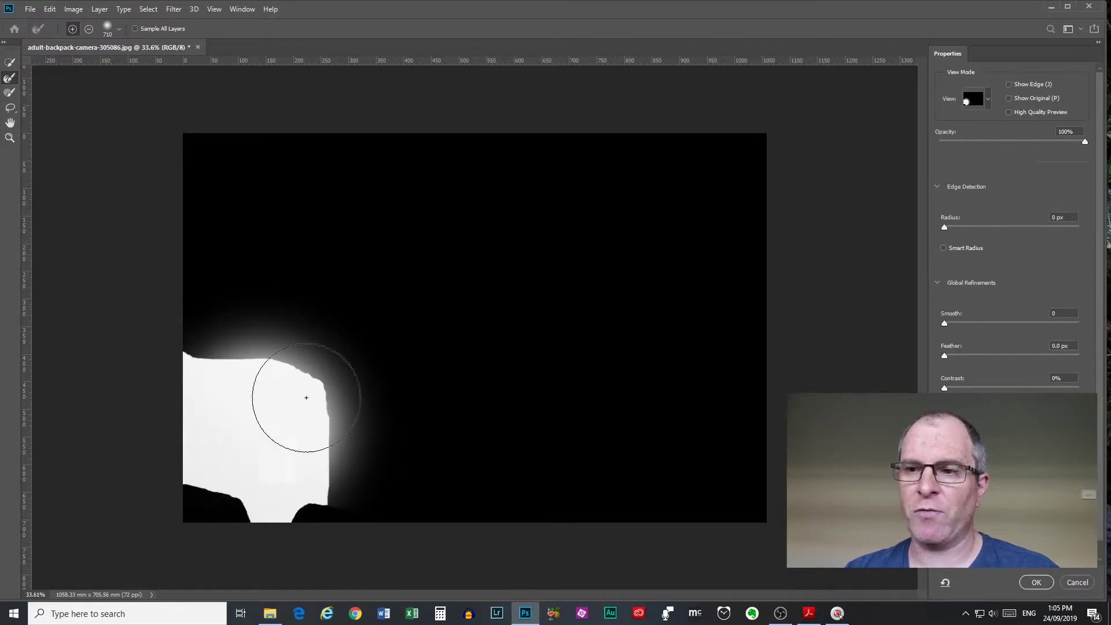
pyautogui.click(987, 100)
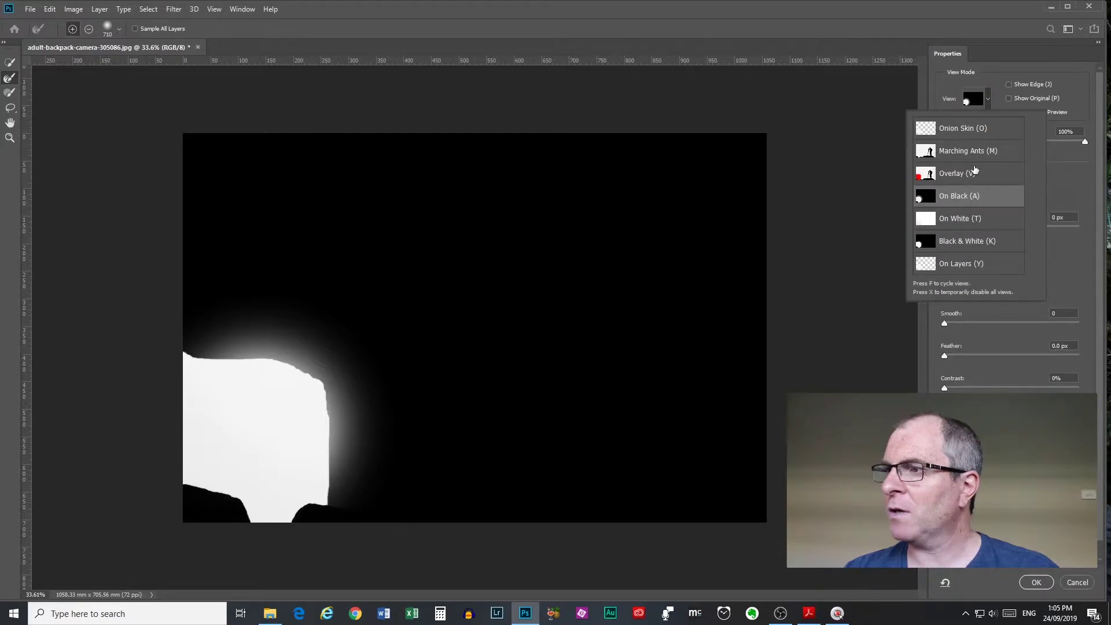
pyautogui.click(957, 173)
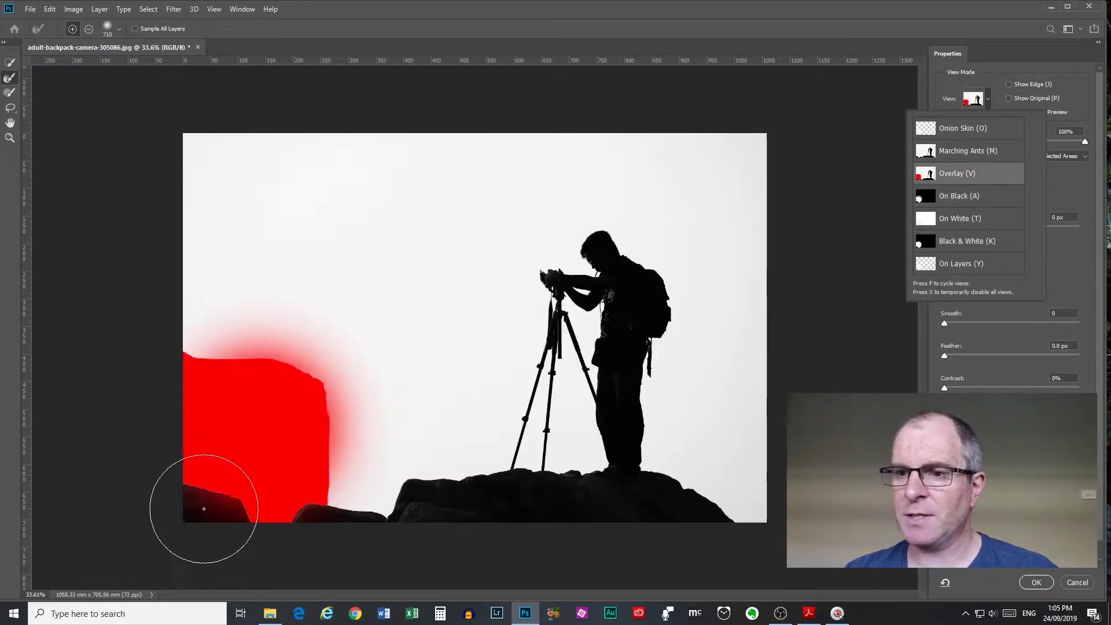
pyautogui.hotkey('ctrl', '+')
pyautogui.scroll(2, 223, 477)
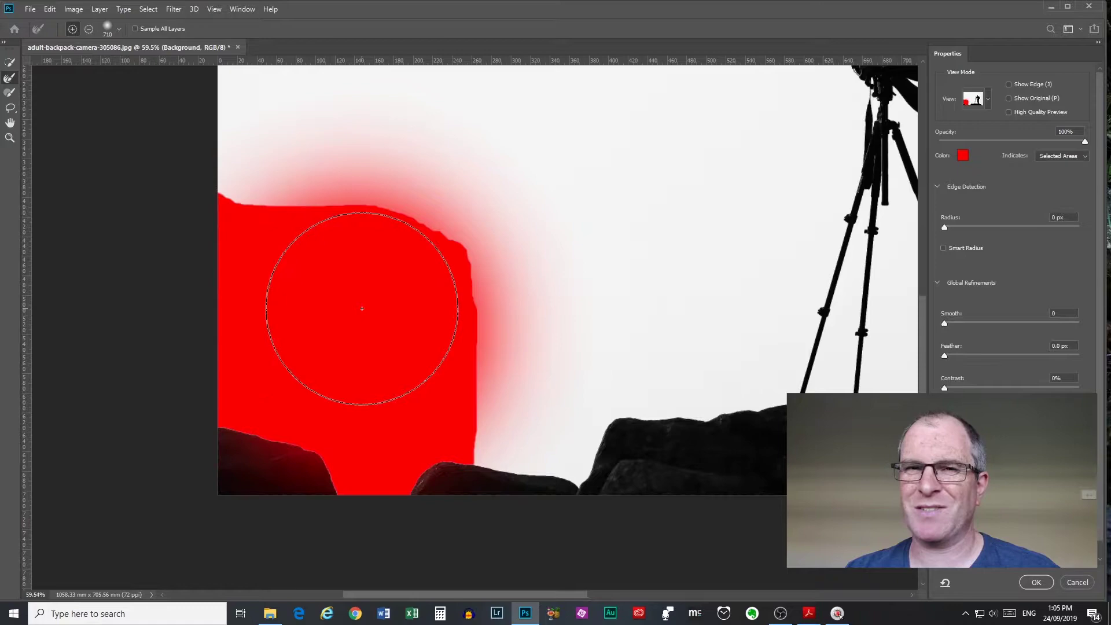
pyautogui.scroll(-1, 425, 255)
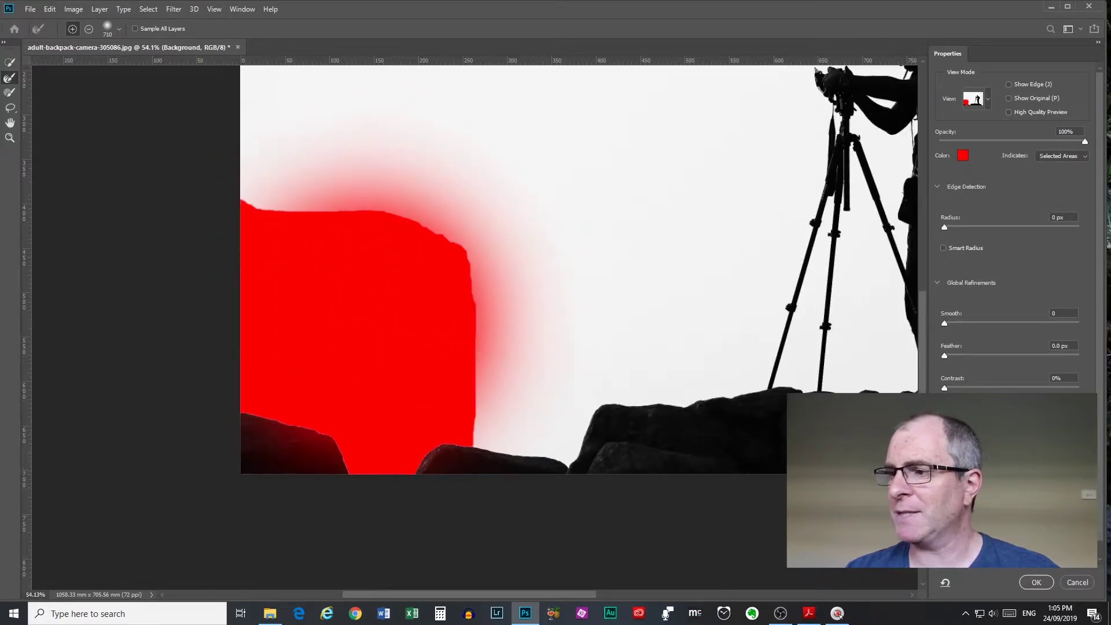
pyautogui.click(1078, 583)
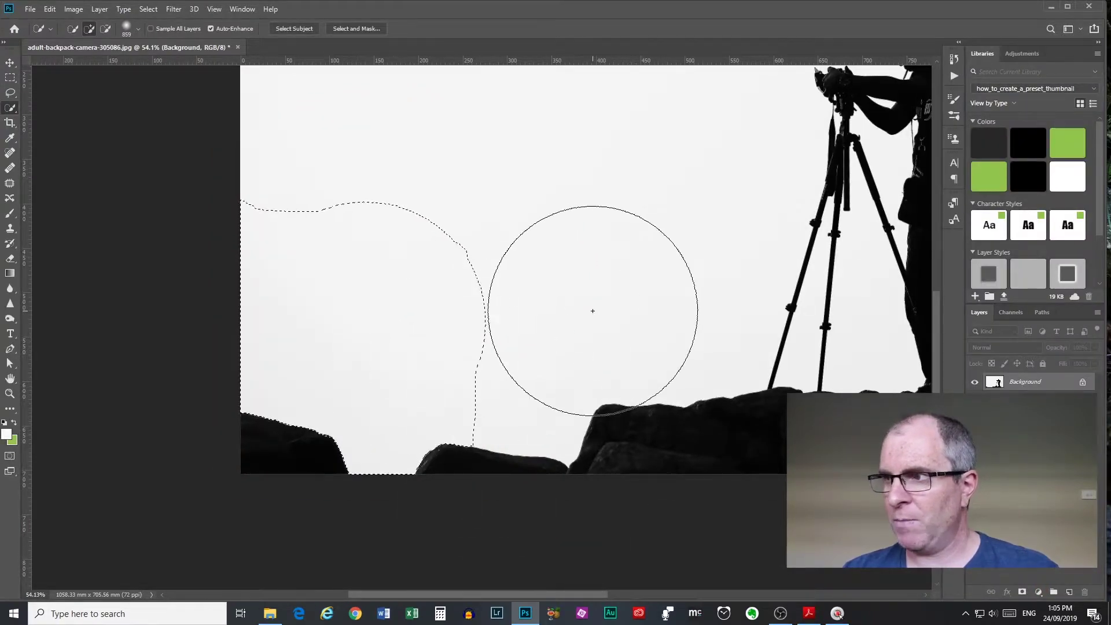
pyautogui.scroll(-2, 591, 309)
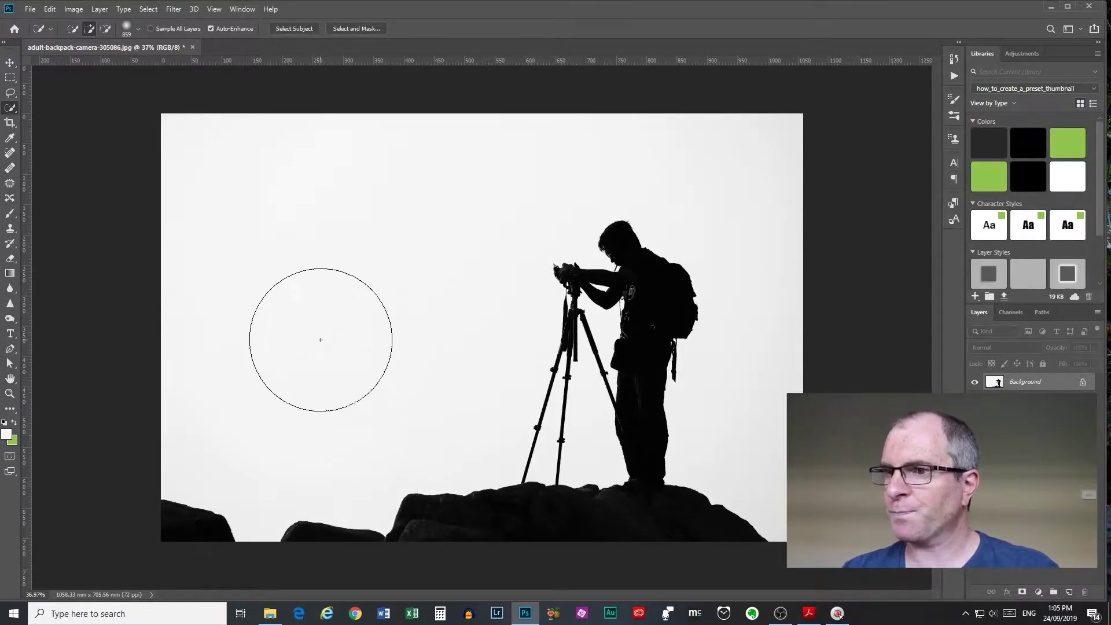
# Enlarge the brush to about 886 px and paint across the sky around the silhouette
pyautogui.moveTo(298, 315); pyautogui.dragTo(312, 371)
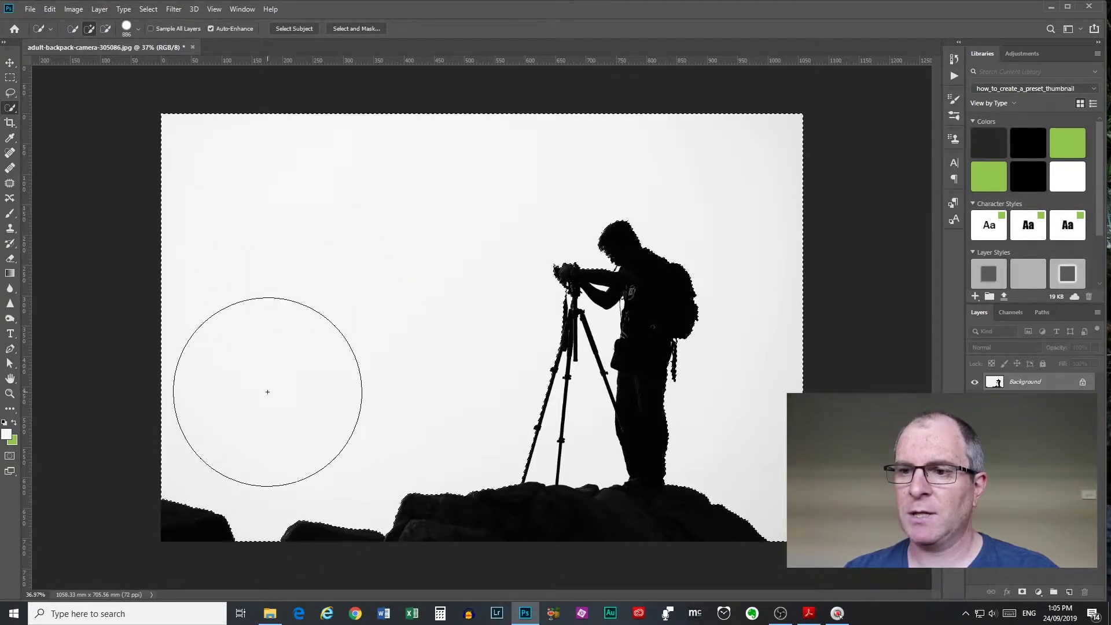
pyautogui.moveTo(263, 408); pyautogui.dragTo(269, 373)
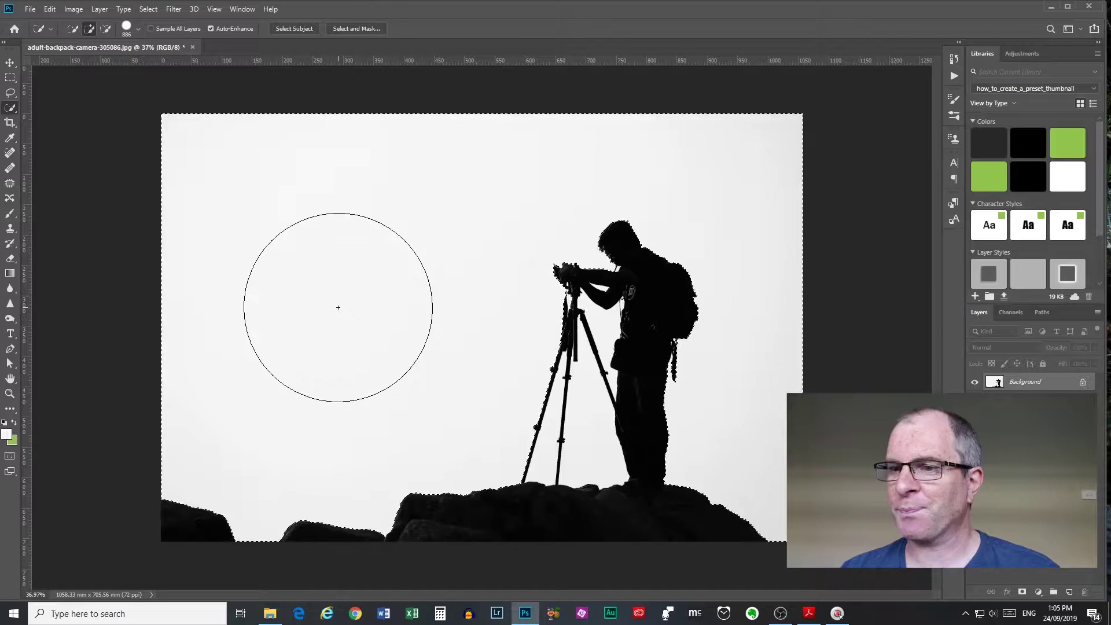
# Preview the selection in Overlay view, panning across the rocks and tripod legs
pyautogui.click(358, 28)
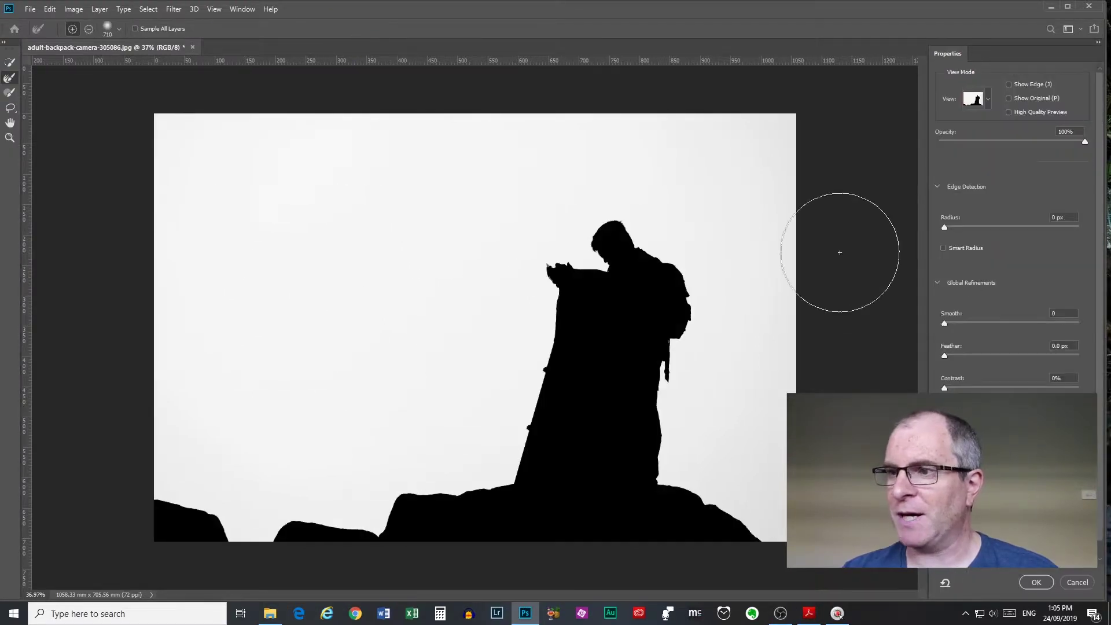
pyautogui.click(989, 102)
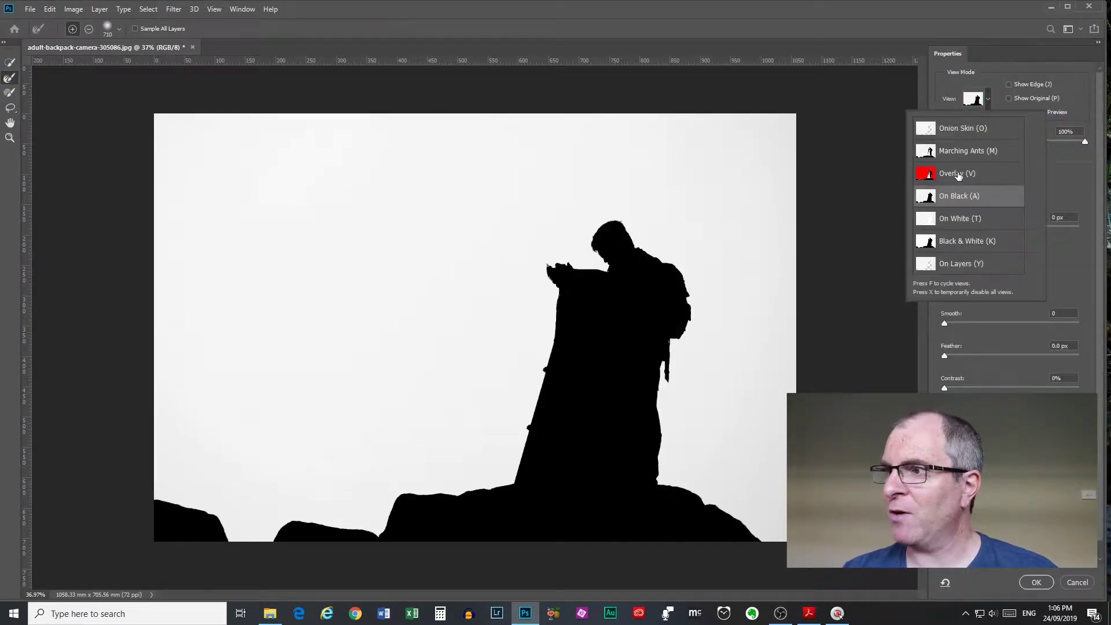
pyautogui.click(958, 174)
pyautogui.scroll(1, 270, 508)
pyautogui.scroll(2, 261, 508)
pyautogui.scroll(1, 256, 509)
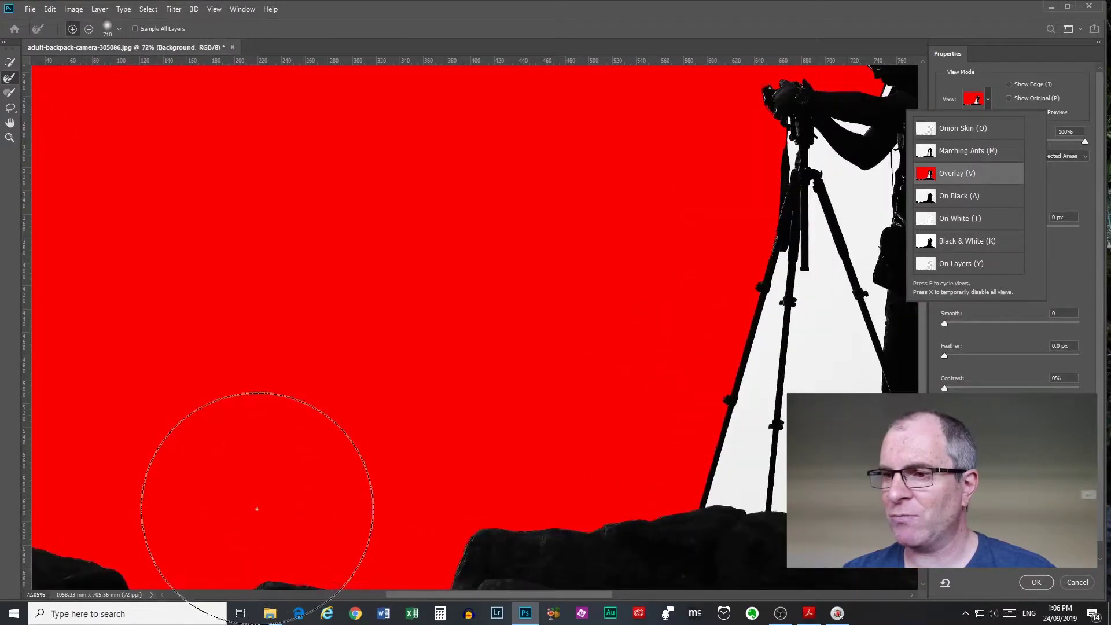
pyautogui.scroll(1, 323, 459)
pyautogui.scroll(1, 340, 325)
pyautogui.moveTo(340, 325); pyautogui.dragTo(353, 224)
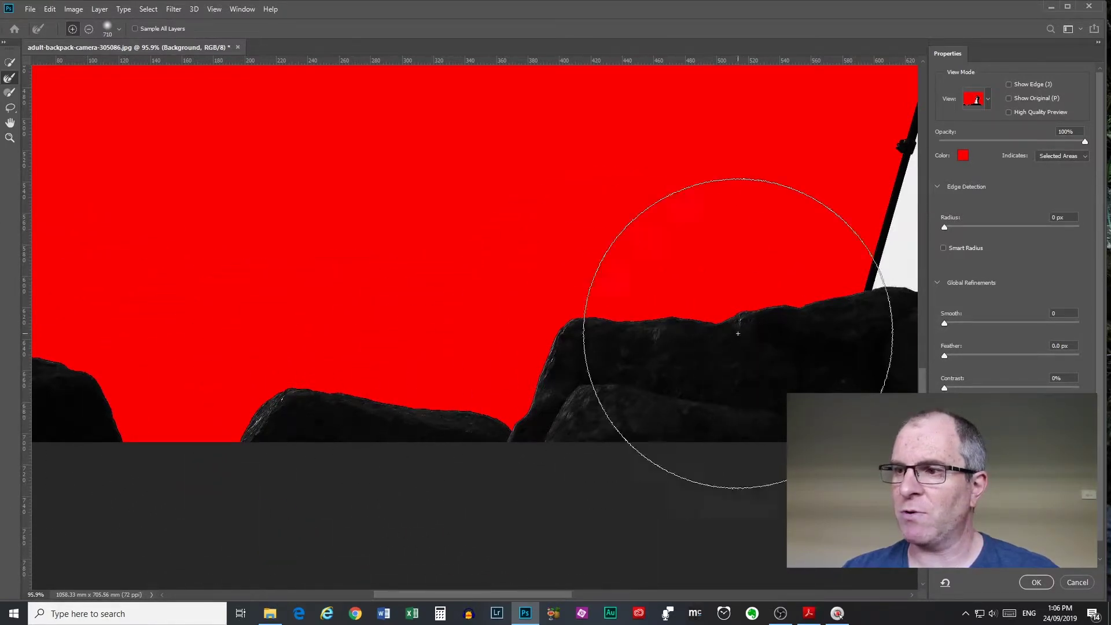
pyautogui.moveTo(641, 193)
pyautogui.mouseDown()
pyautogui.moveTo(510, 205)
pyautogui.moveTo(144, 335)
pyautogui.mouseUp()
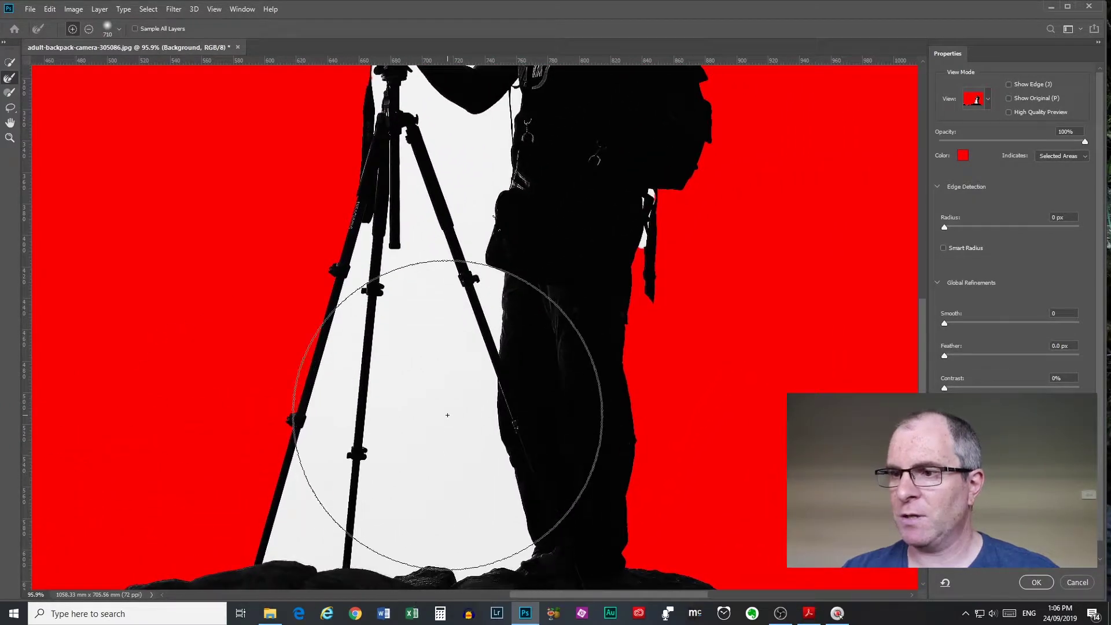
# Exit Select and Mask and shrink the brush to about 247 px
pyautogui.moveTo(447, 415); pyautogui.dragTo(422, 471)
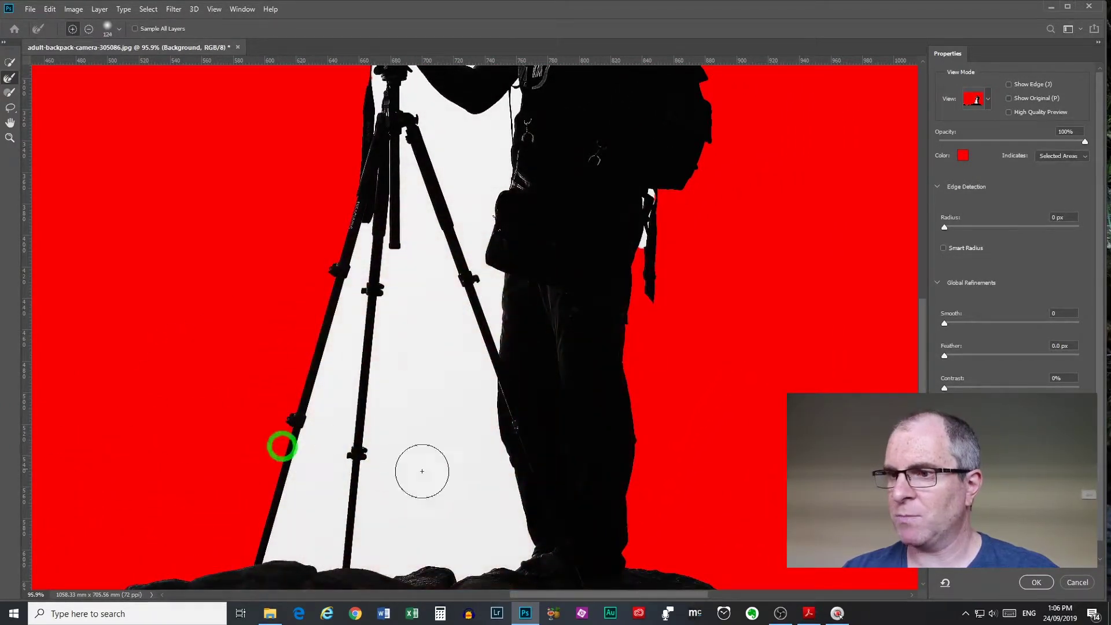
pyautogui.click(1087, 582)
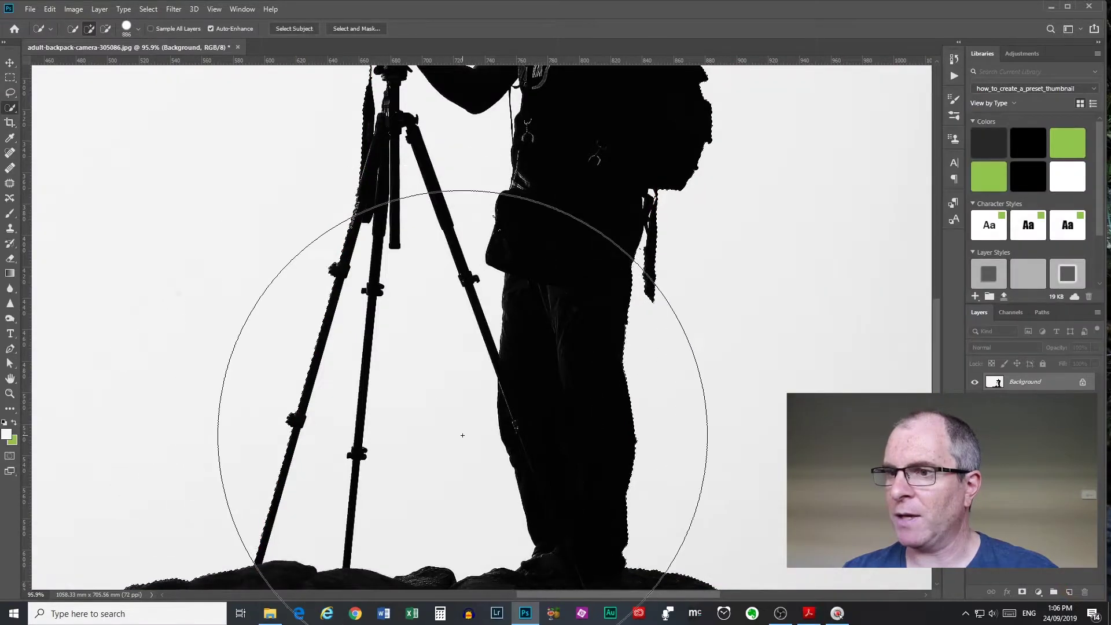
pyautogui.moveTo(451, 401); pyautogui.dragTo(259, 402)
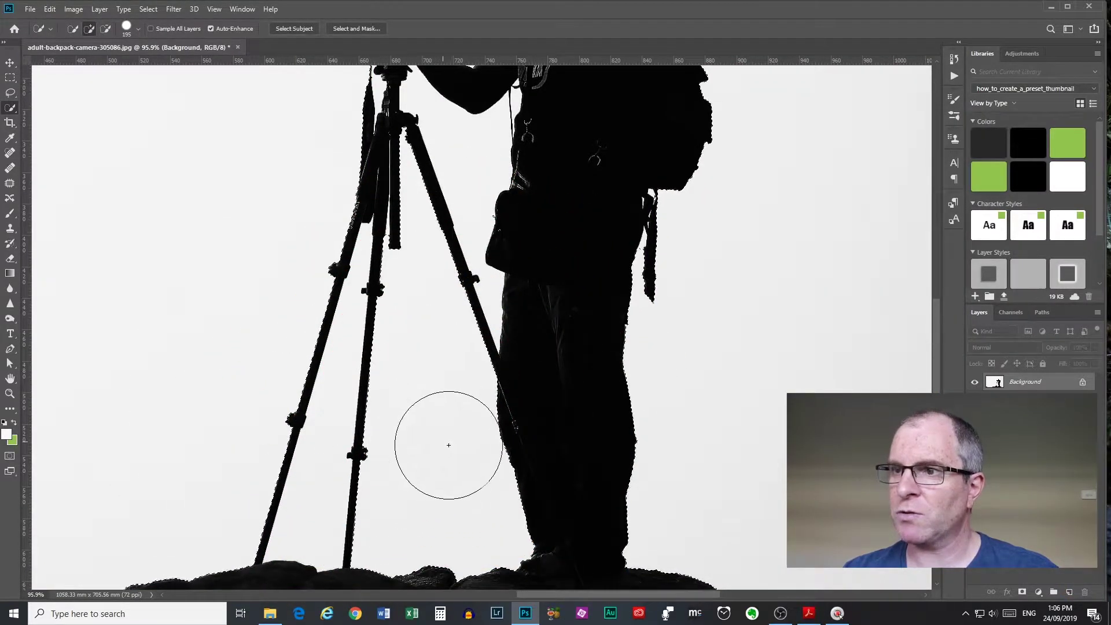
pyautogui.moveTo(408, 502); pyautogui.dragTo(308, 507)
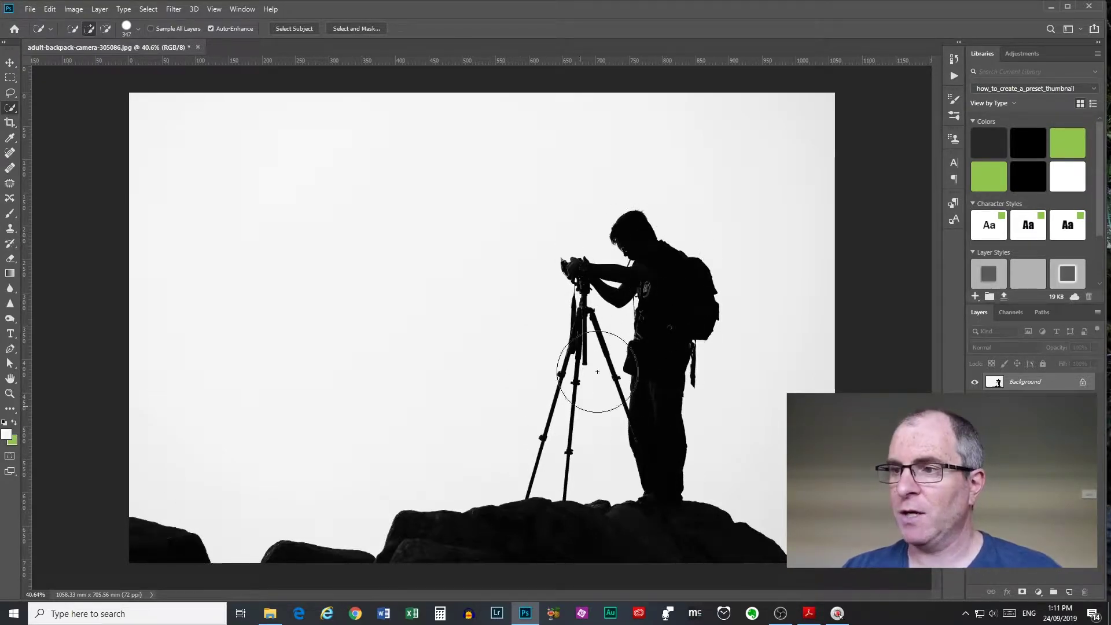
pyautogui.moveTo(567, 284); pyautogui.dragTo(645, 298)
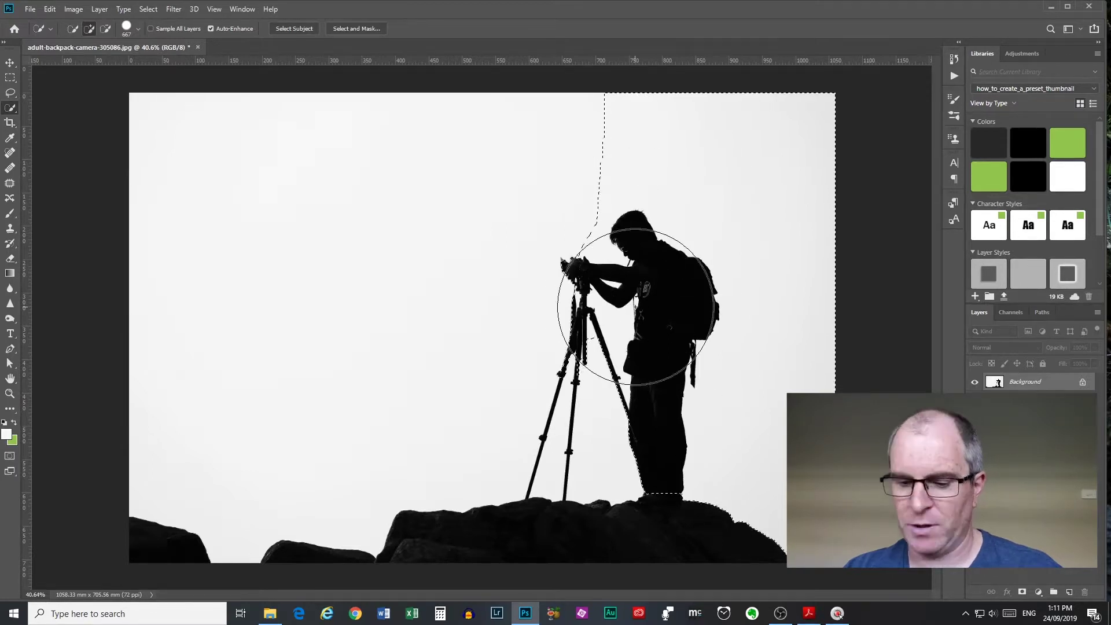
pyautogui.hotkey('ctrl', 'd')
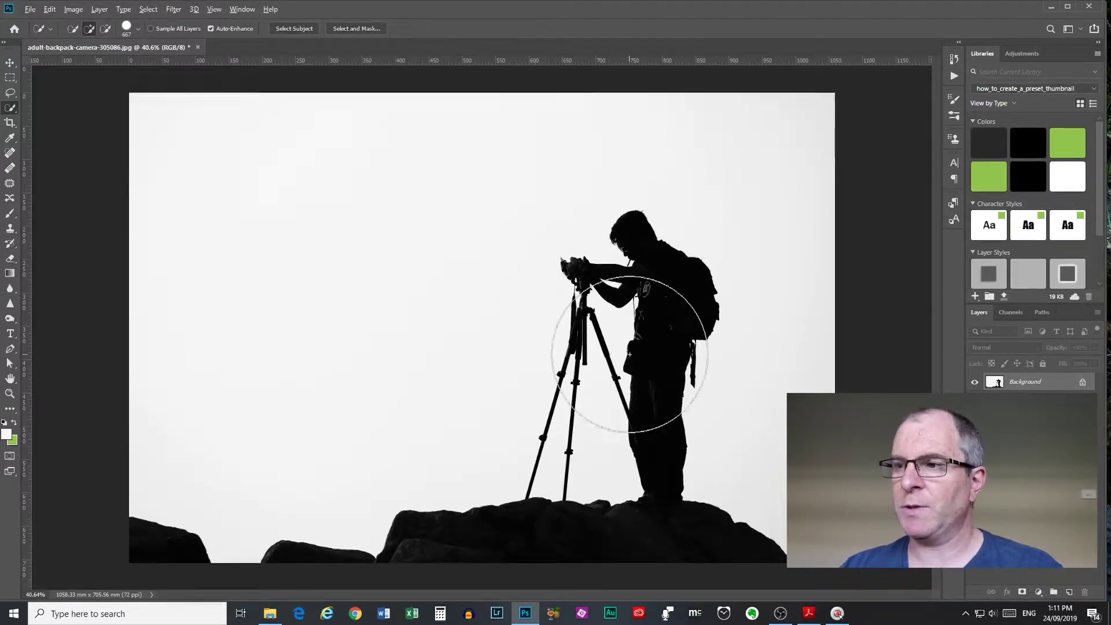
pyautogui.keyDown('alt'); pyautogui.rightClick(599, 365); pyautogui.keyUp('alt')
pyautogui.moveTo(599, 365); pyautogui.dragTo(564, 367)
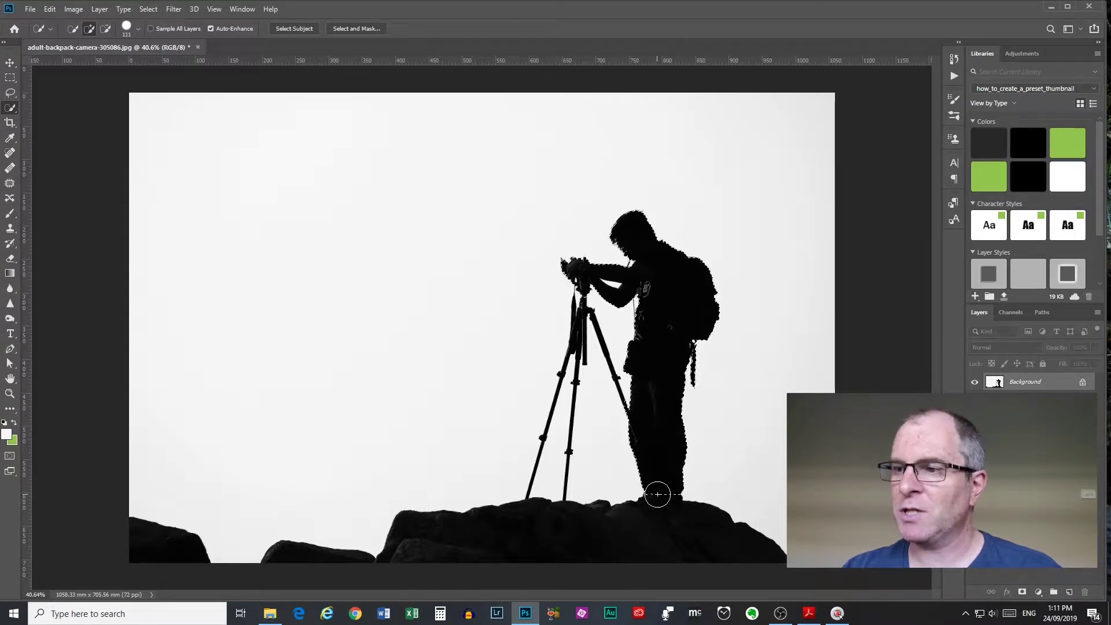
pyautogui.click(161, 547)
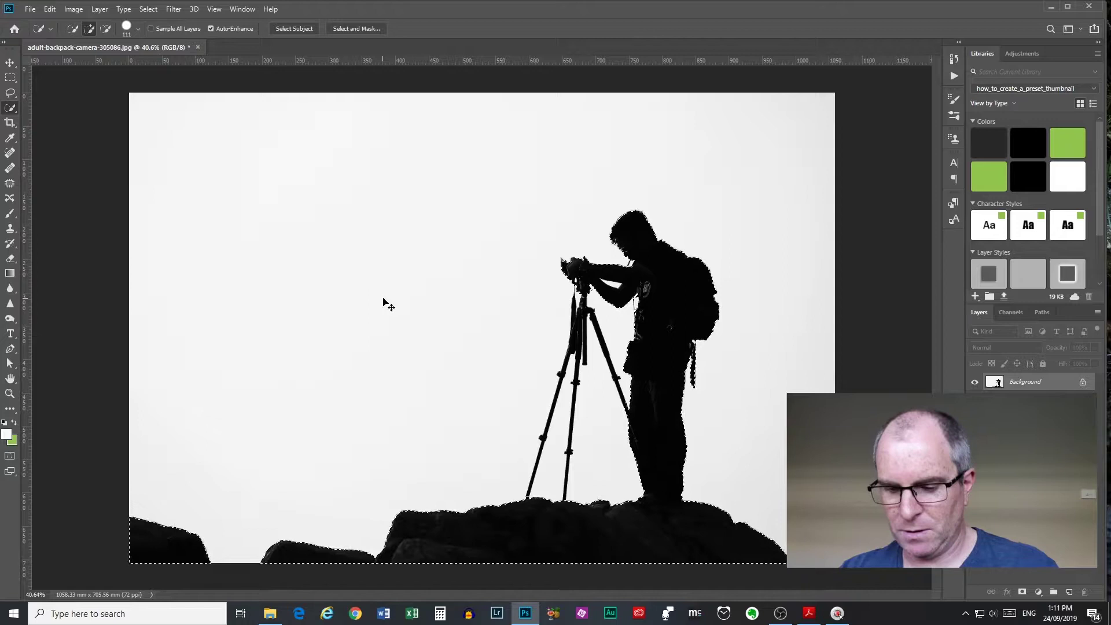
pyautogui.hotkey('ctrl', 'd')
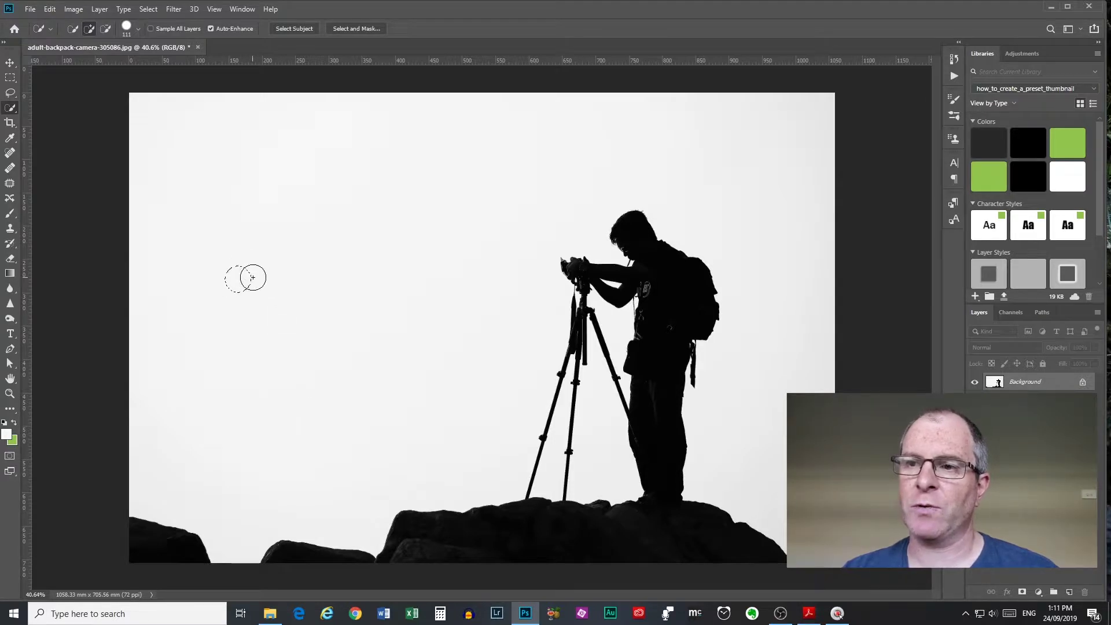
pyautogui.click(319, 385)
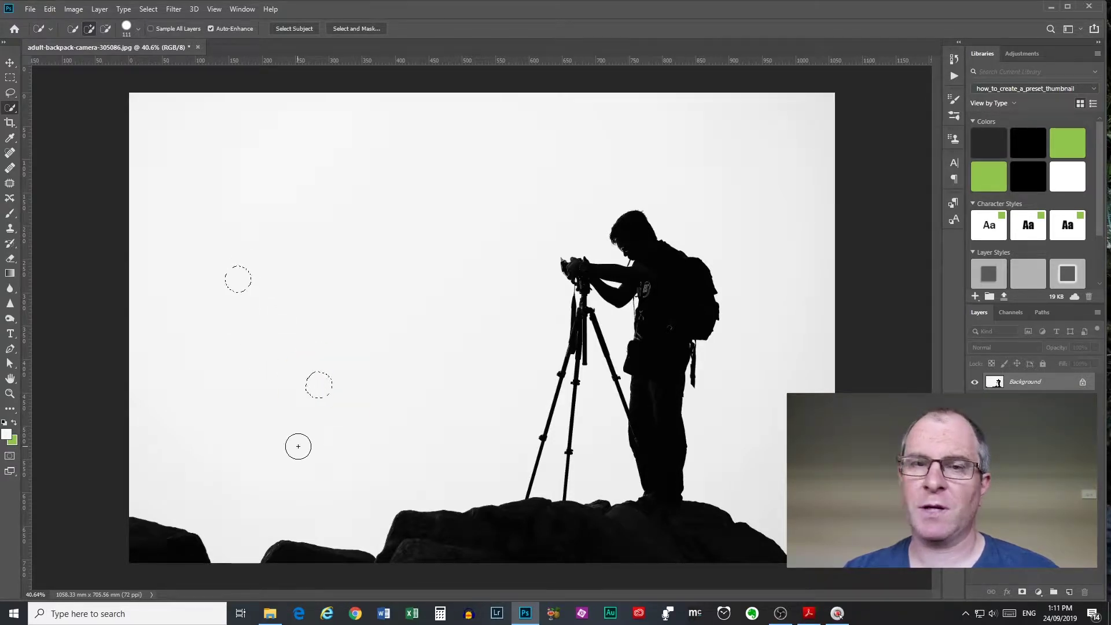
pyautogui.click(387, 298)
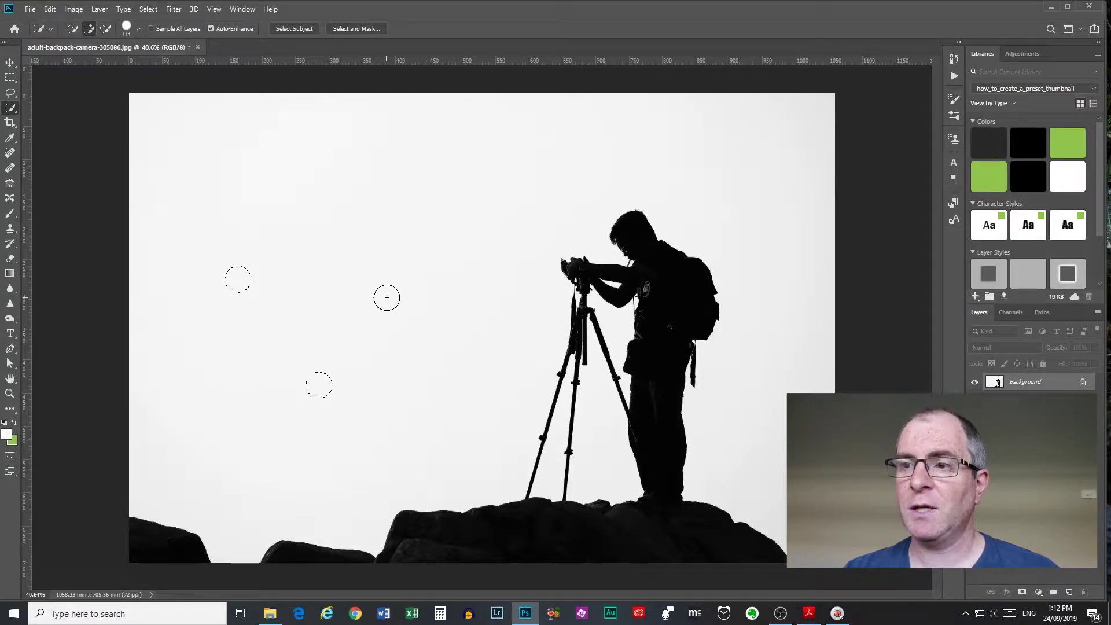
pyautogui.click(445, 208)
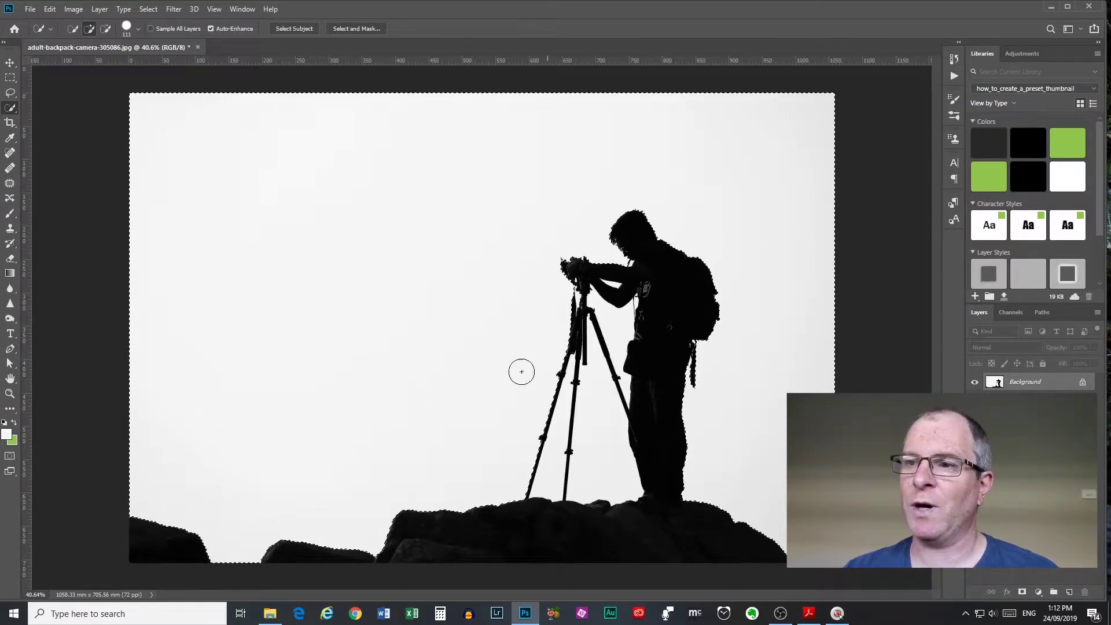
pyautogui.hotkey('ctrl', 'd')
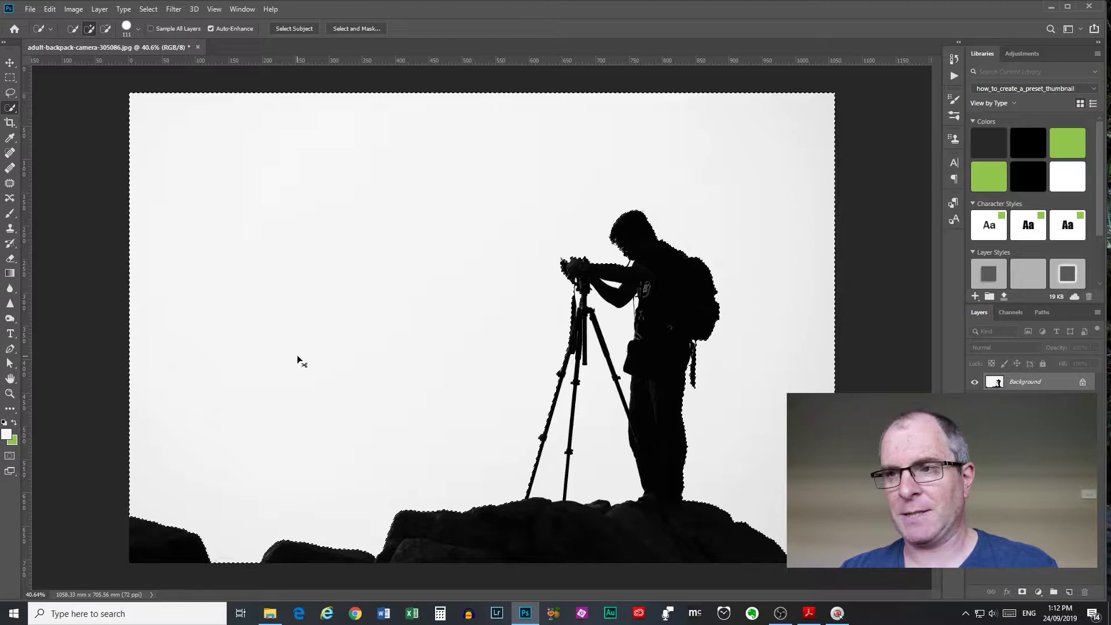
pyautogui.moveTo(291, 345); pyautogui.dragTo(420, 357)
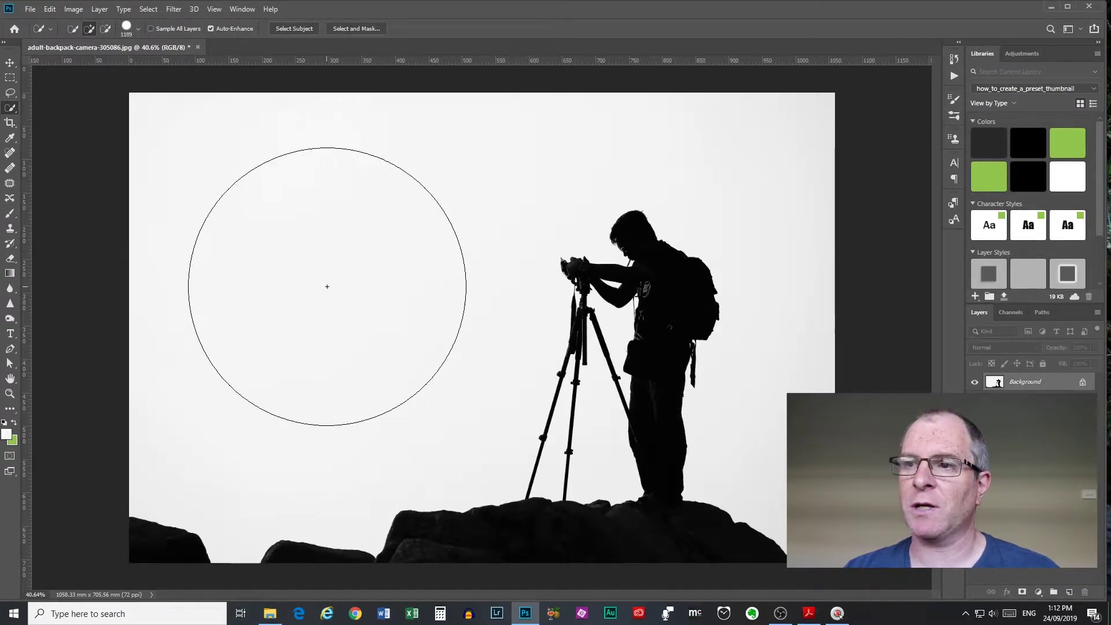
# Select the white background in one click several times, clearing each and shrinking the brush to ~82 px
pyautogui.click(327, 286)
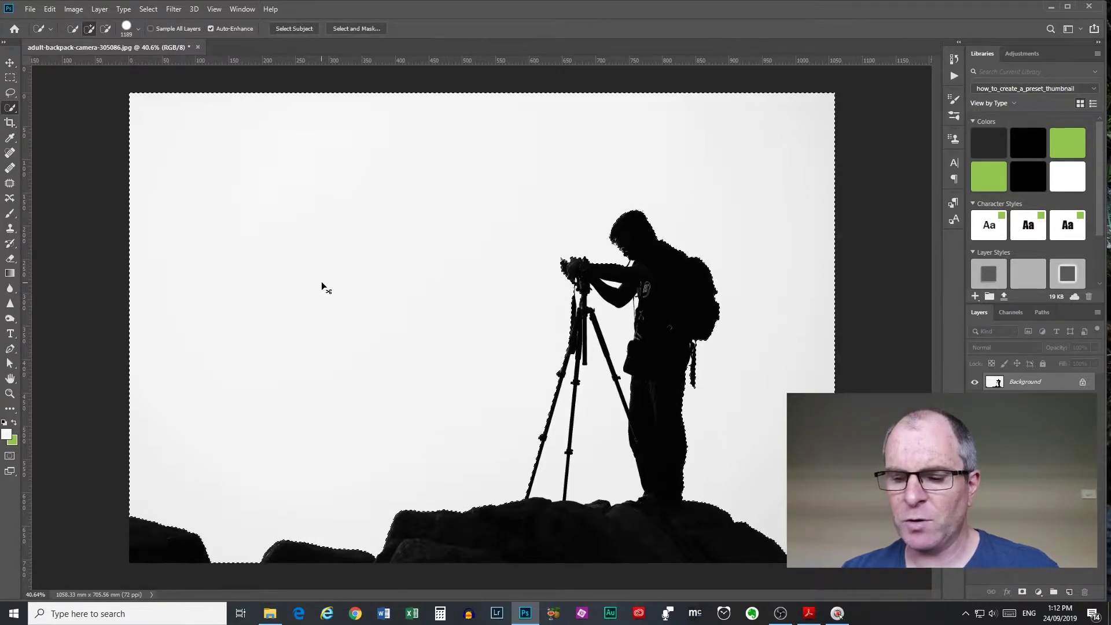
pyautogui.hotkey('ctrl', 'd')
pyautogui.moveTo(322, 281); pyautogui.dragTo(220, 323)
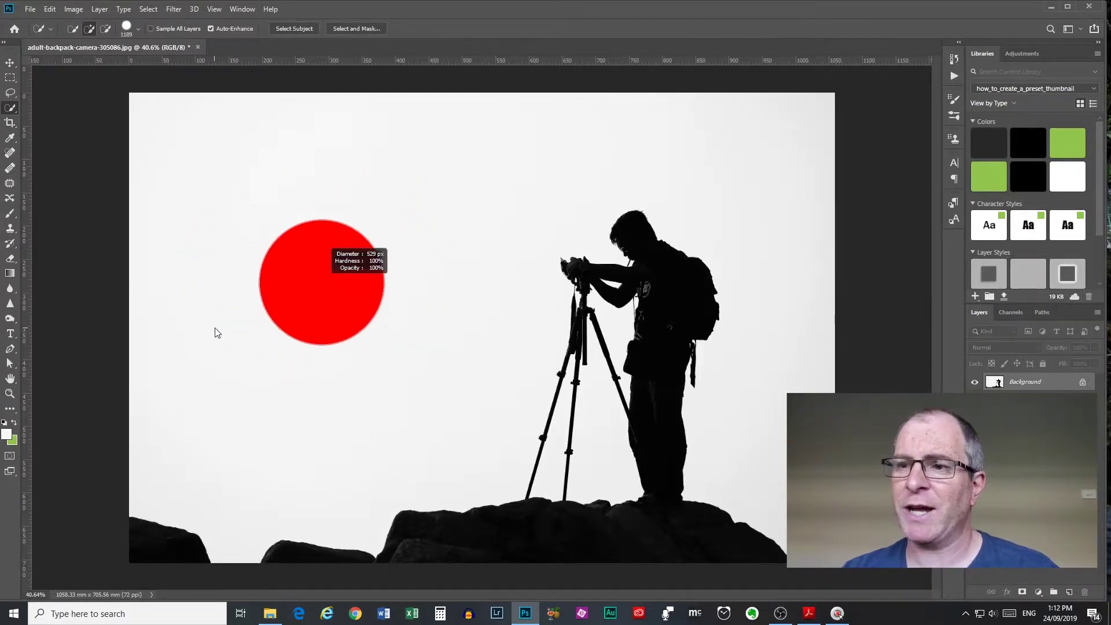
pyautogui.moveTo(315, 318); pyautogui.dragTo(278, 335)
pyautogui.click(388, 263)
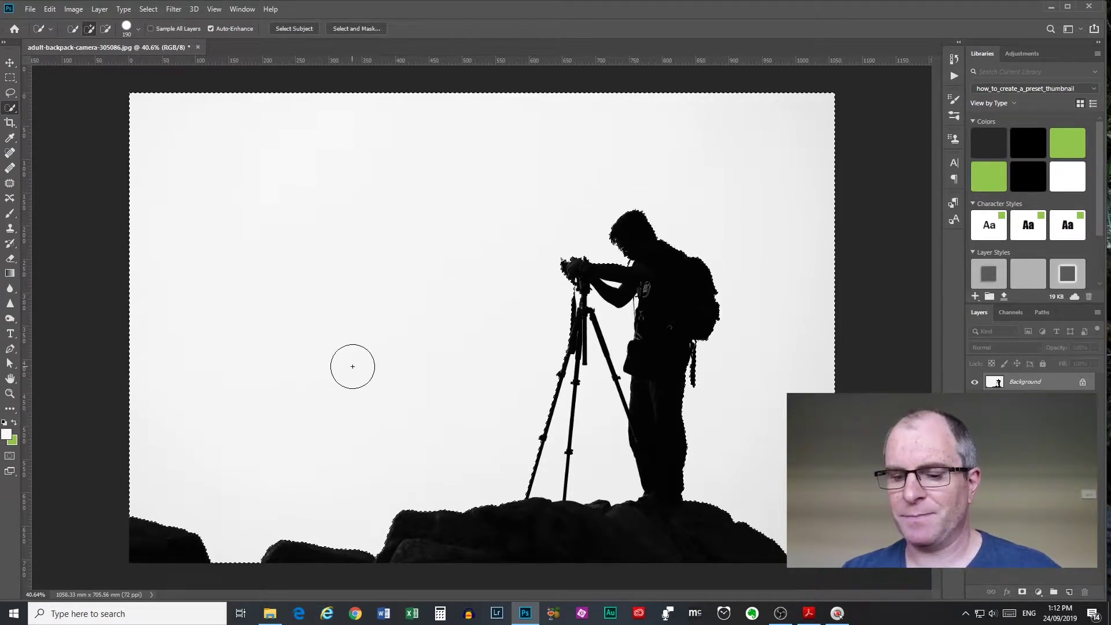
pyautogui.hotkey('ctrl', 'd')
pyautogui.moveTo(283, 345); pyautogui.dragTo(404, 346)
pyautogui.click(310, 284)
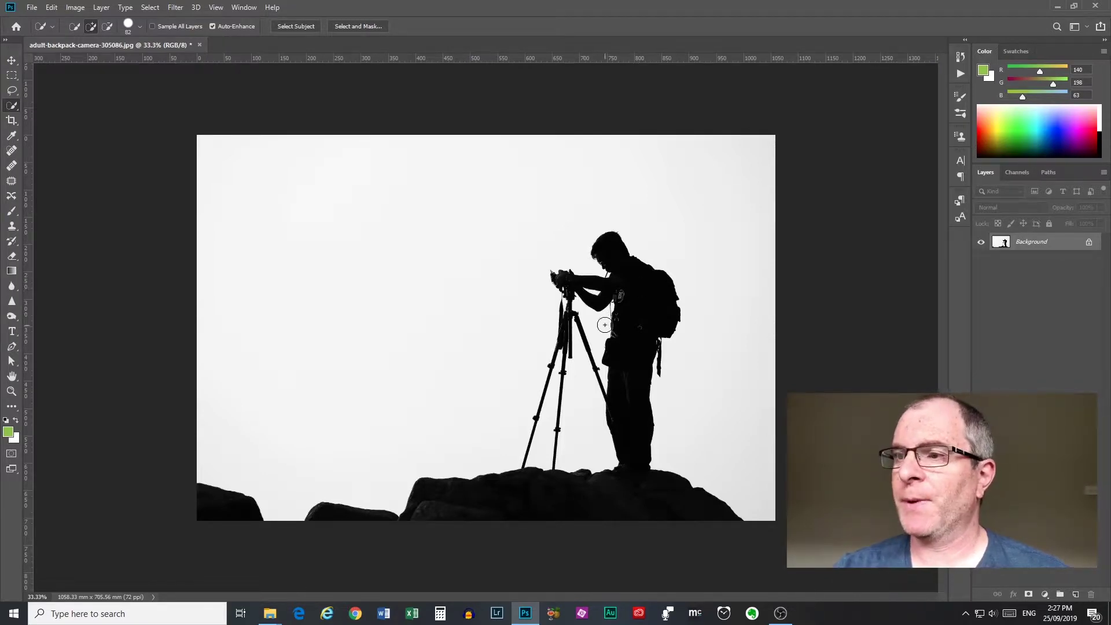
# Select the photographer's figure and Alt-drag it left, leaving white behind
pyautogui.moveTo(606, 246); pyautogui.dragTo(630, 298)
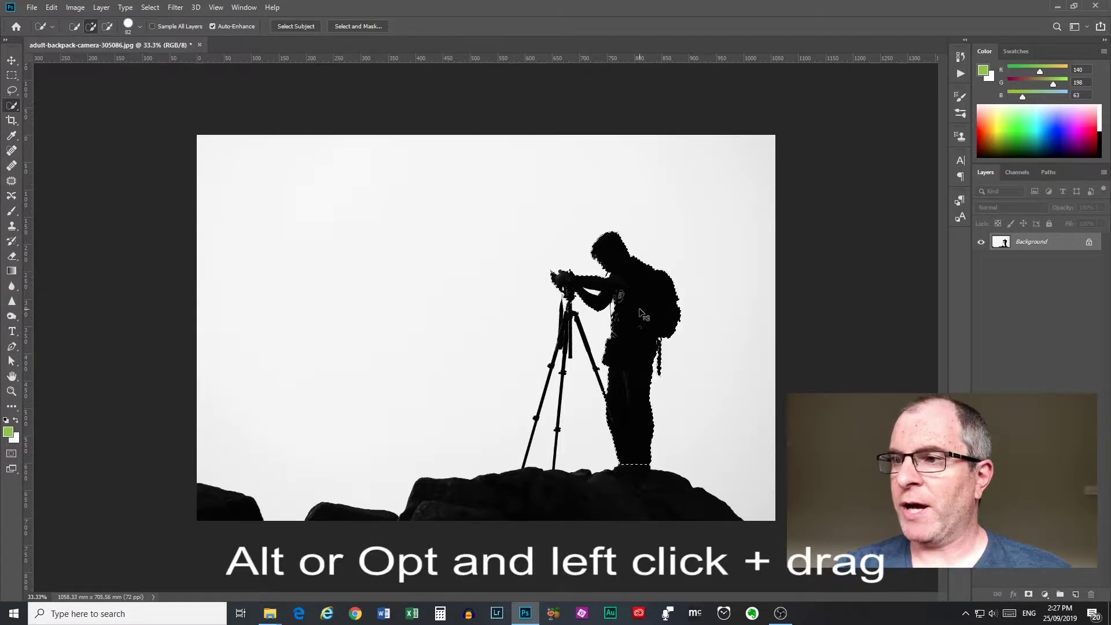
pyautogui.moveTo(642, 312)
pyautogui.mouseDown()
pyautogui.moveTo(573, 311)
pyautogui.moveTo(327, 352)
pyautogui.mouseUp()
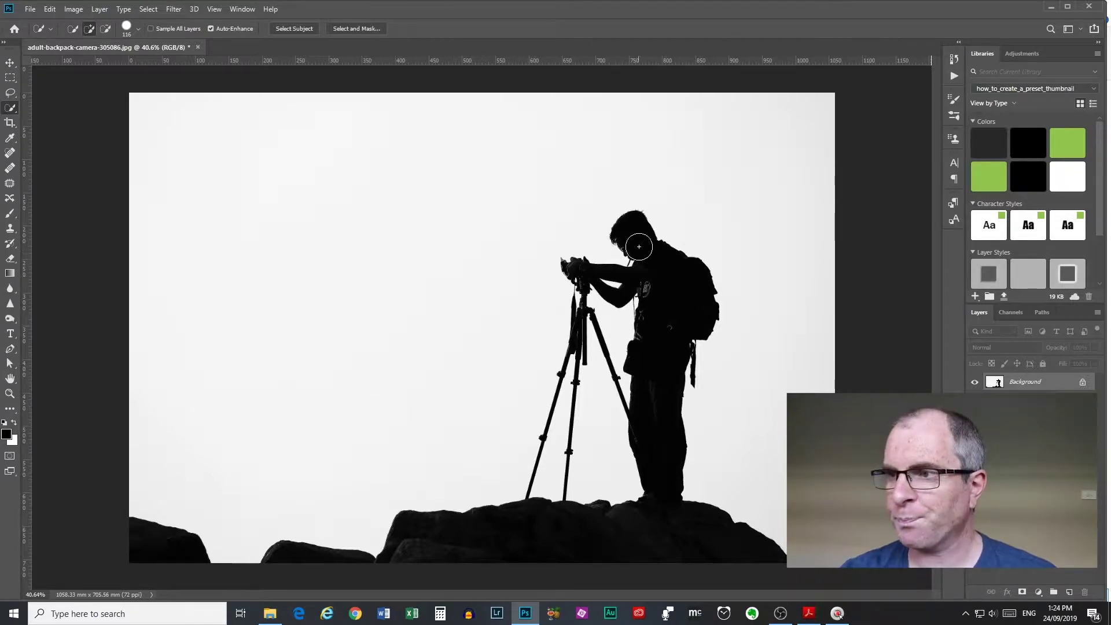
# Select the photographer head to feet and Ctrl+Alt-drag a copy down-left
pyautogui.moveTo(633, 236); pyautogui.dragTo(657, 447)
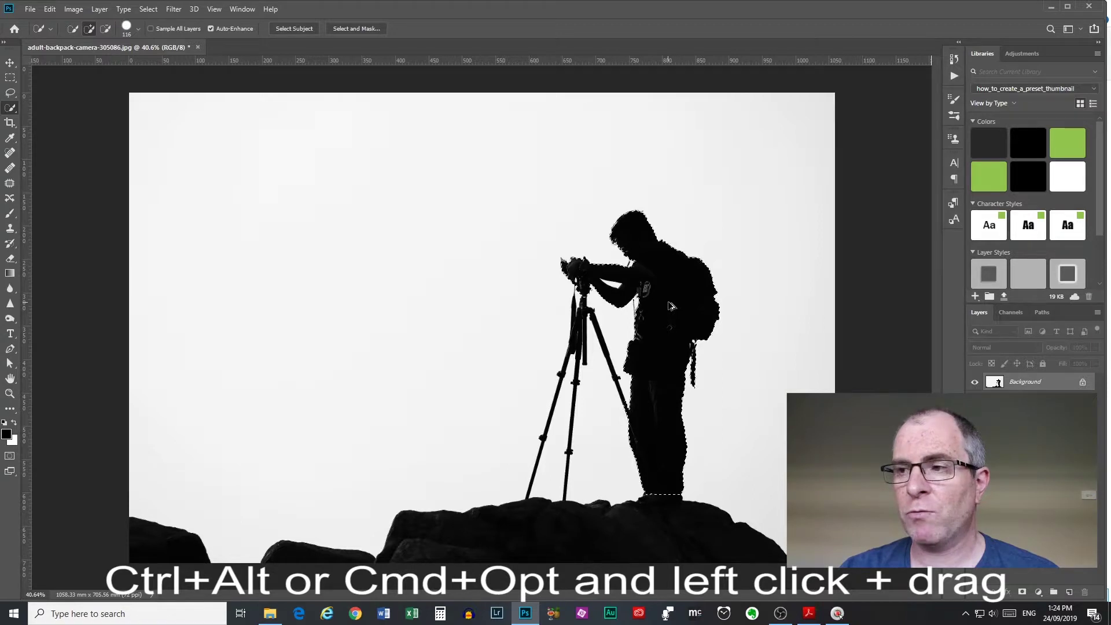
pyautogui.moveTo(671, 306); pyautogui.dragTo(508, 289)
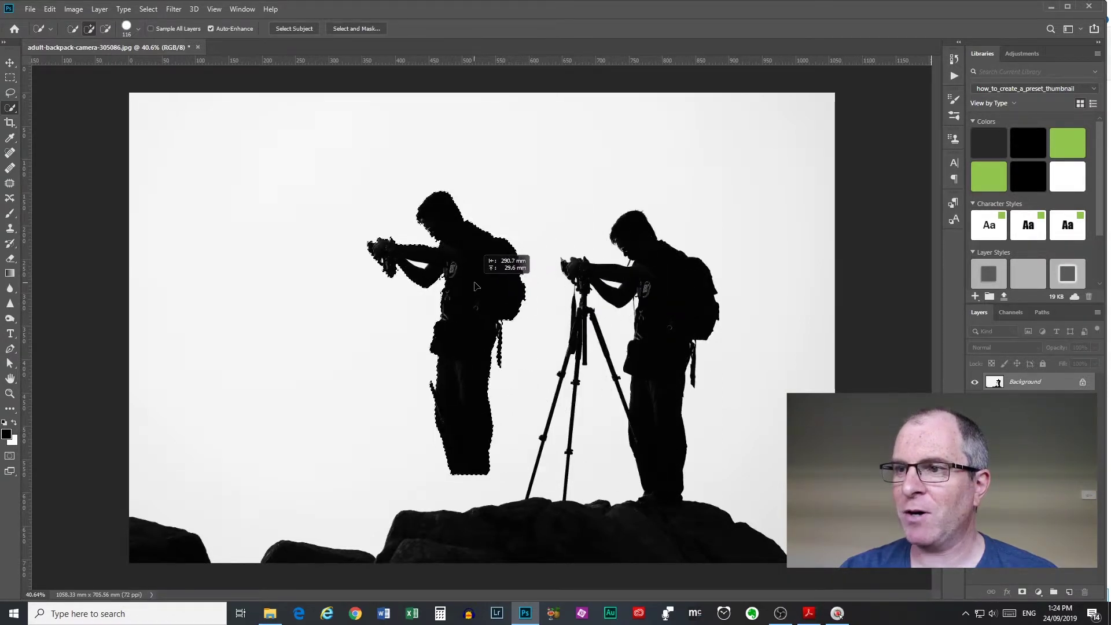
pyautogui.moveTo(508, 288)
pyautogui.mouseDown()
pyautogui.moveTo(494, 322)
pyautogui.moveTo(379, 325)
pyautogui.moveTo(327, 369)
pyautogui.moveTo(228, 263)
pyautogui.mouseUp()
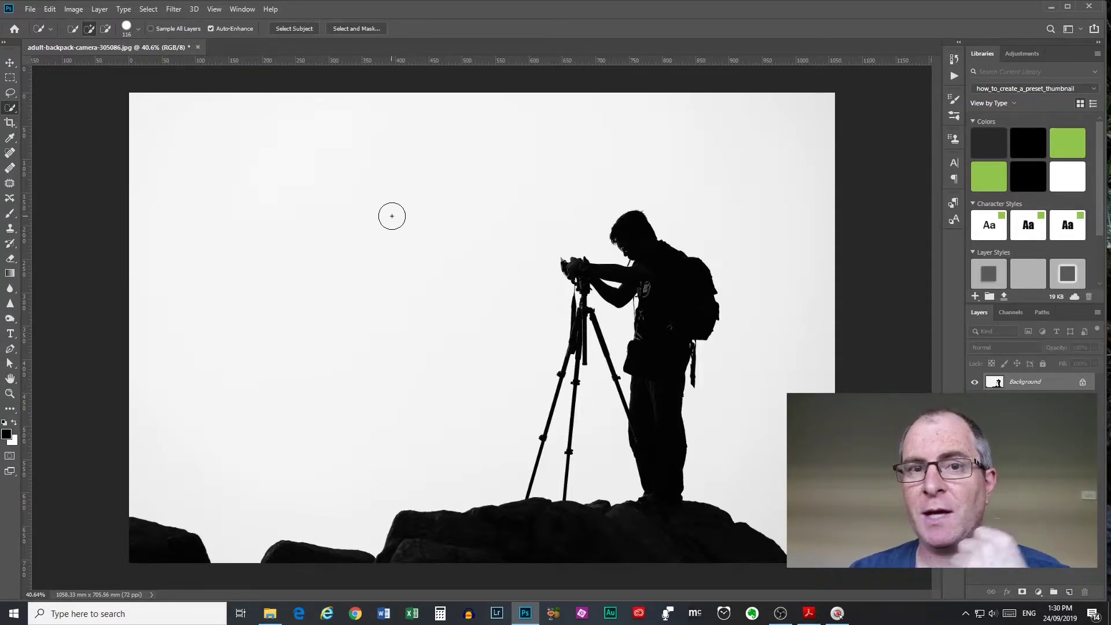
# Enter Select and Mask with the view modes list open, and resize the brush
pyautogui.click(357, 27)
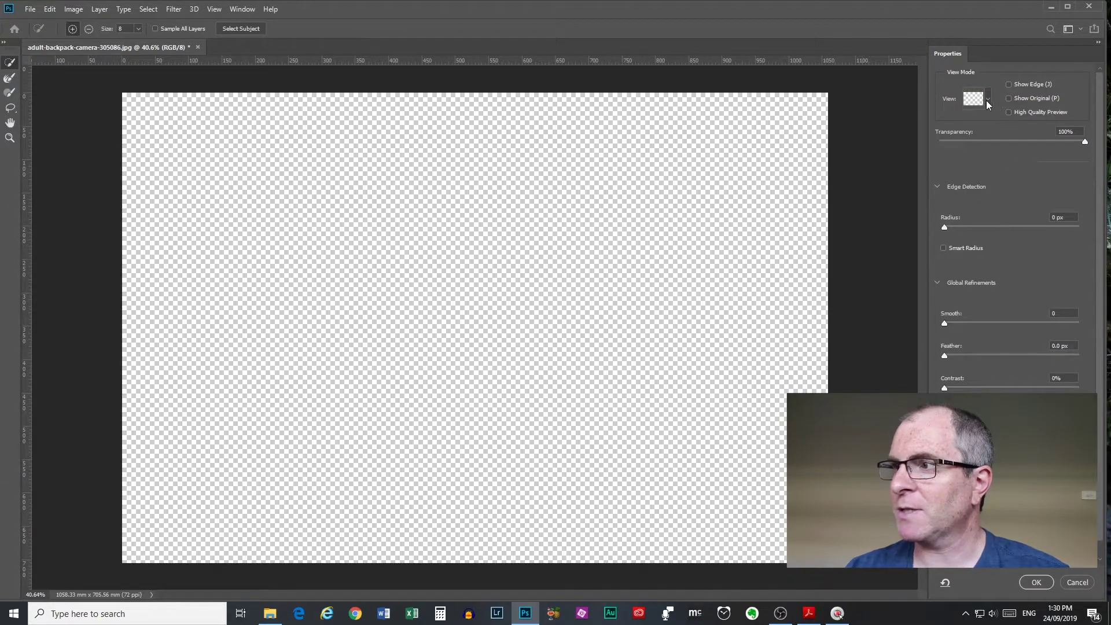
pyautogui.click(987, 100)
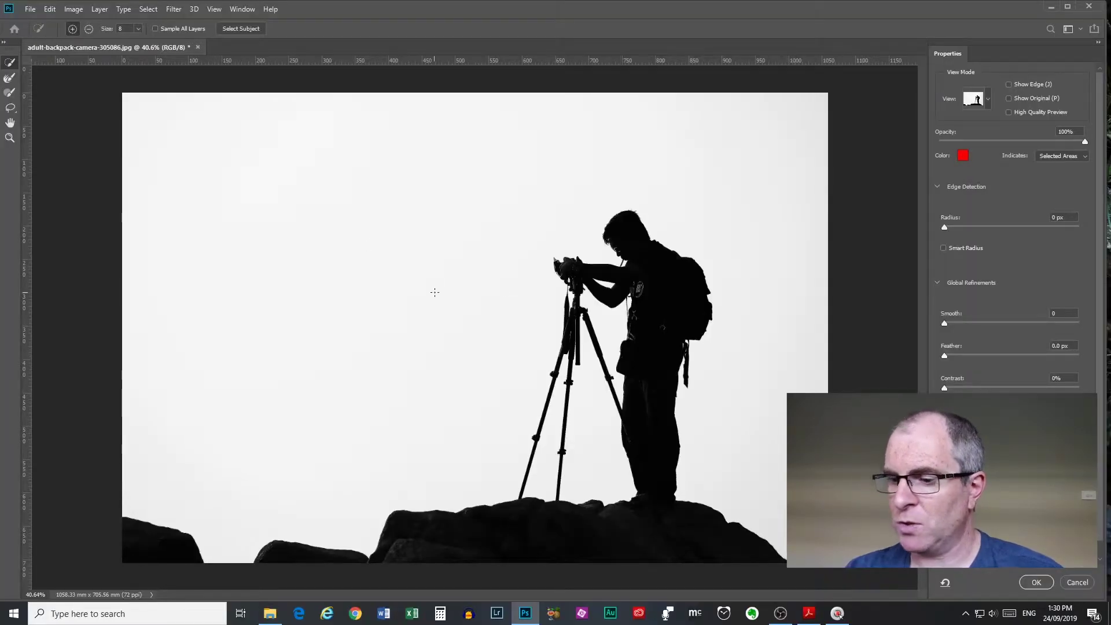
pyautogui.moveTo(435, 292); pyautogui.dragTo(486, 298)
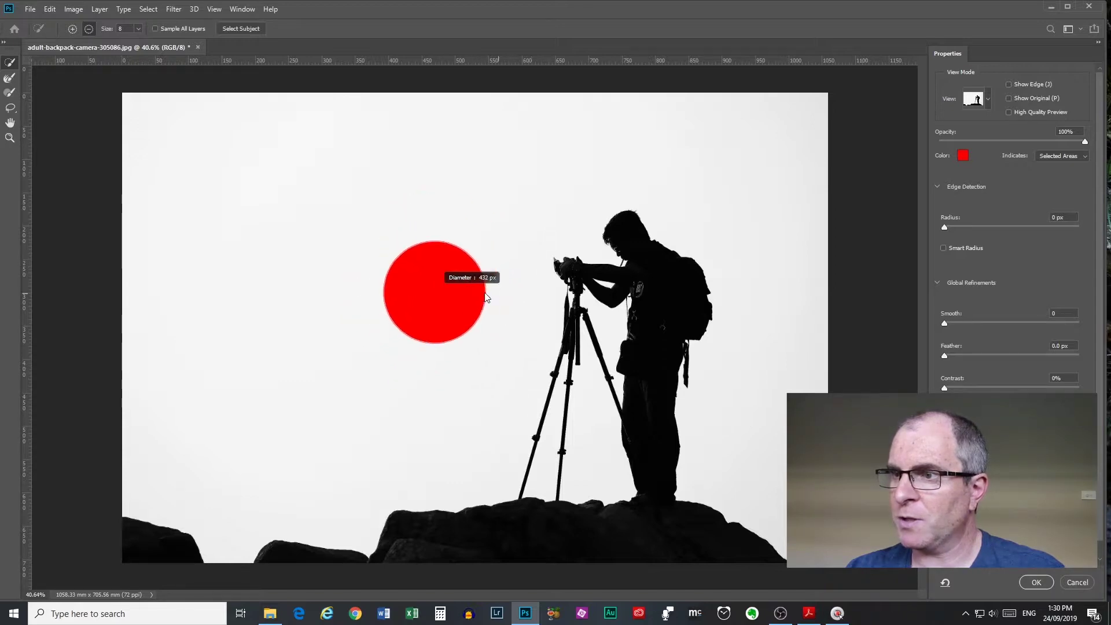
pyautogui.moveTo(485, 298)
pyautogui.mouseDown()
pyautogui.moveTo(553, 298)
pyautogui.moveTo(501, 315)
pyautogui.moveTo(467, 310)
pyautogui.mouseUp()
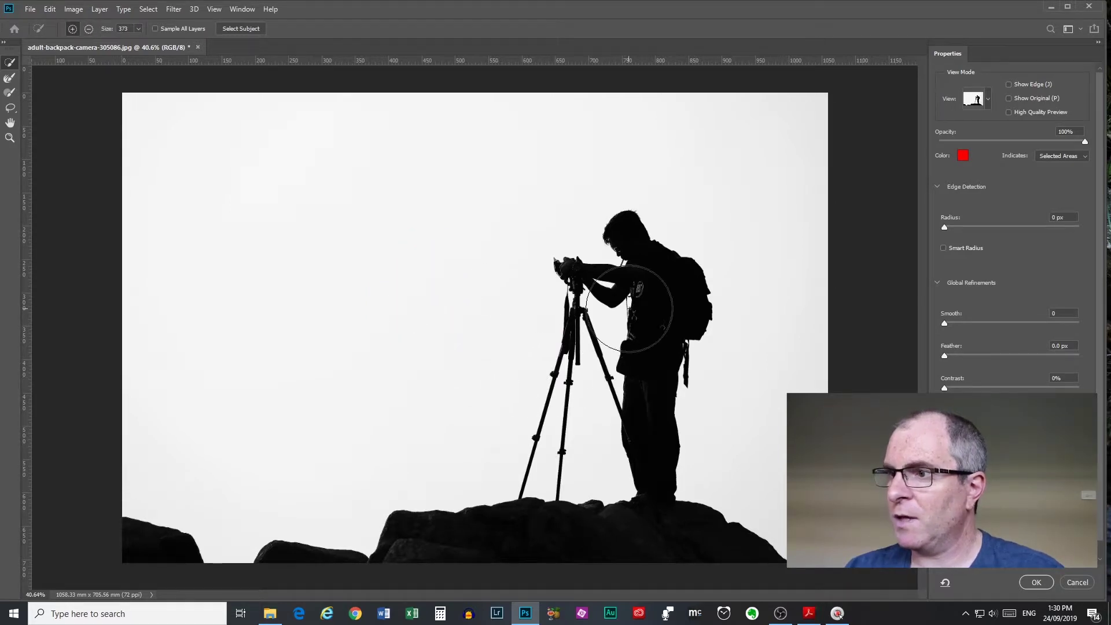
pyautogui.moveTo(653, 290); pyautogui.dragTo(634, 291)
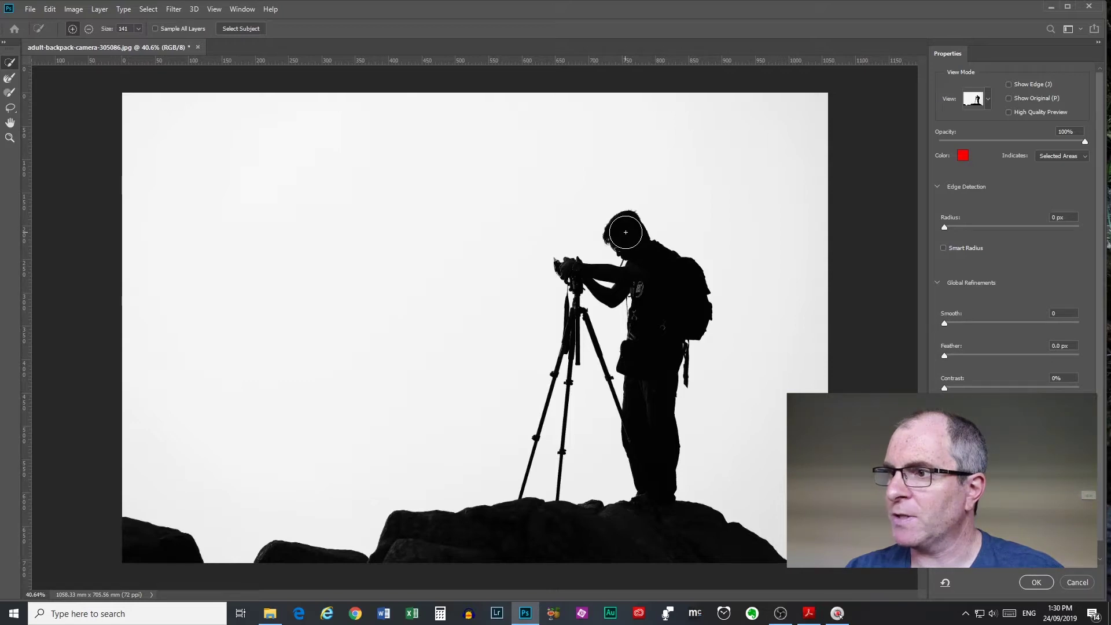
# Paint the photographer, the rock ridge and the bottom-left rock into the selection
pyautogui.moveTo(625, 232)
pyautogui.mouseDown()
pyautogui.moveTo(665, 298)
pyautogui.moveTo(658, 446)
pyautogui.mouseUp()
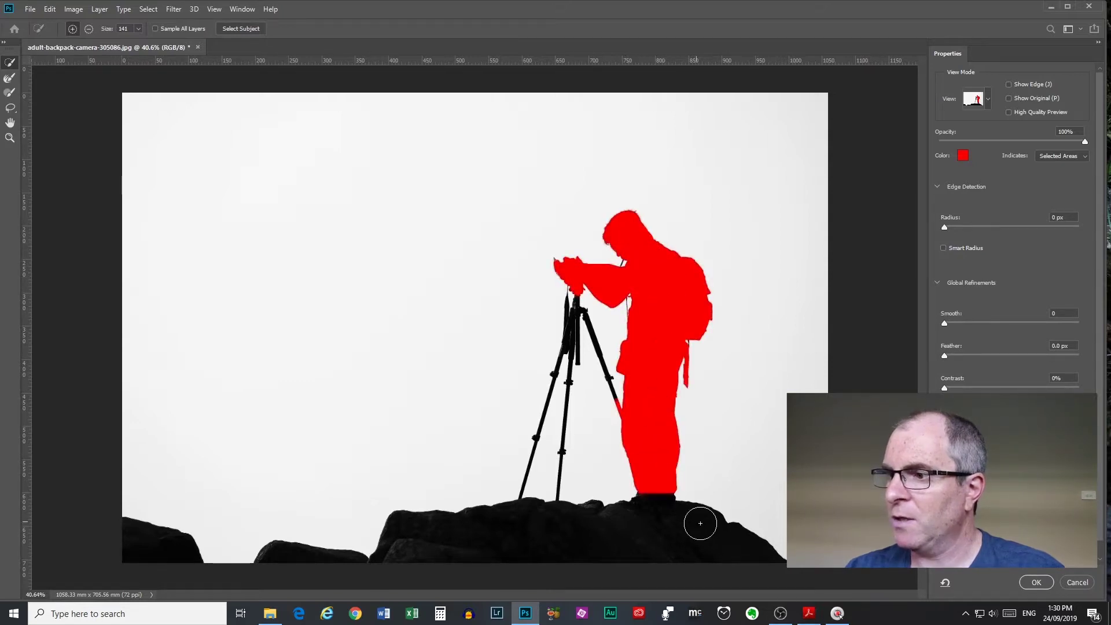
pyautogui.moveTo(717, 541); pyautogui.dragTo(566, 542)
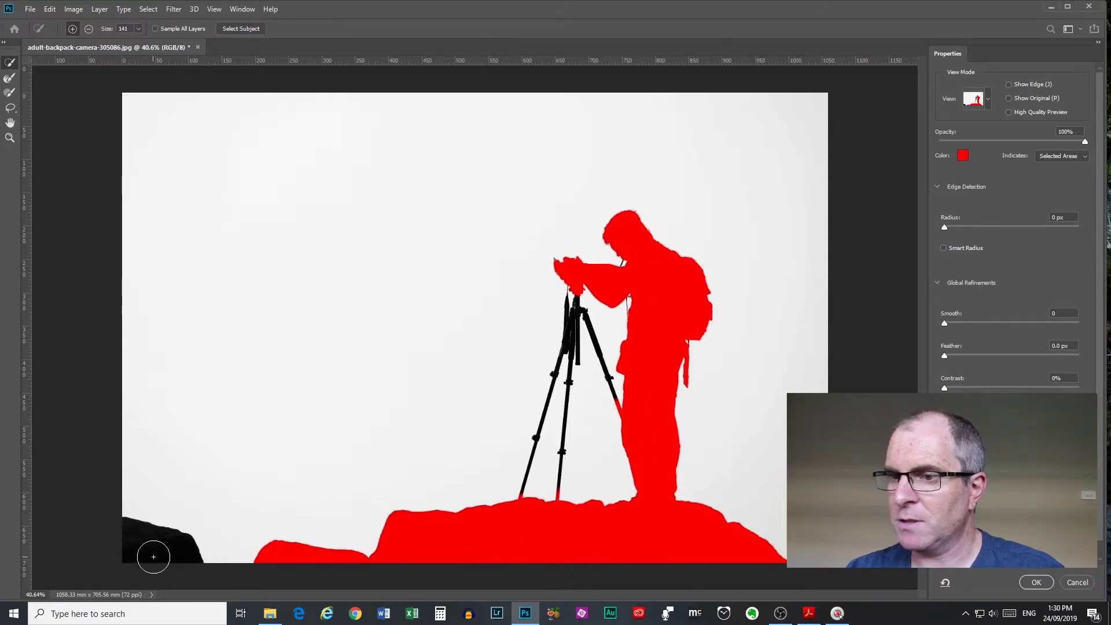
pyautogui.moveTo(169, 547); pyautogui.dragTo(124, 548)
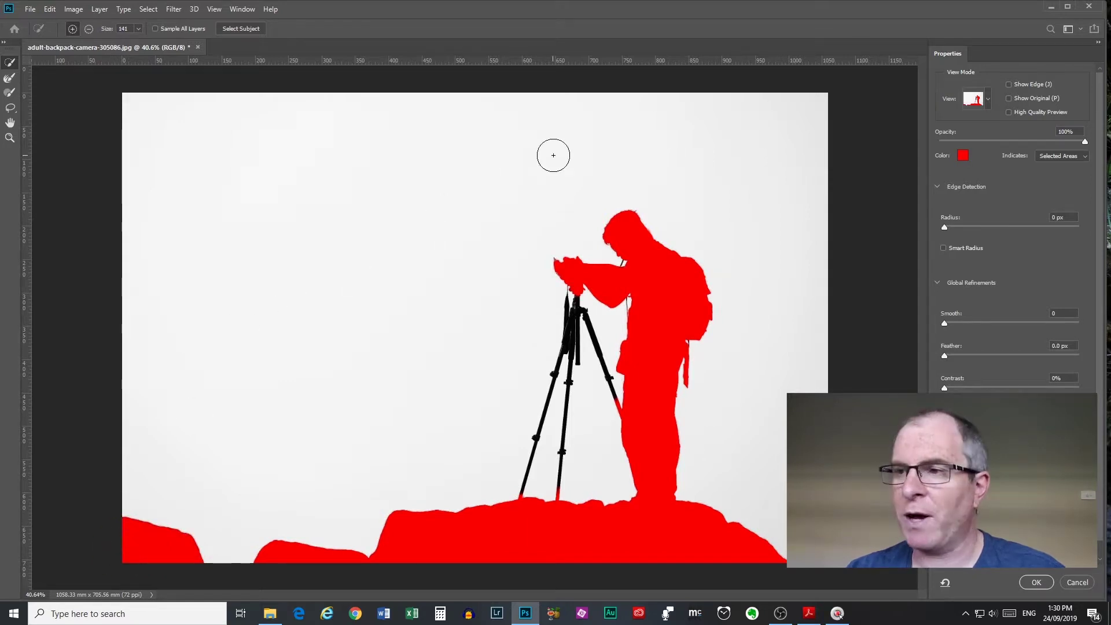
pyautogui.scroll(2, 565, 317)
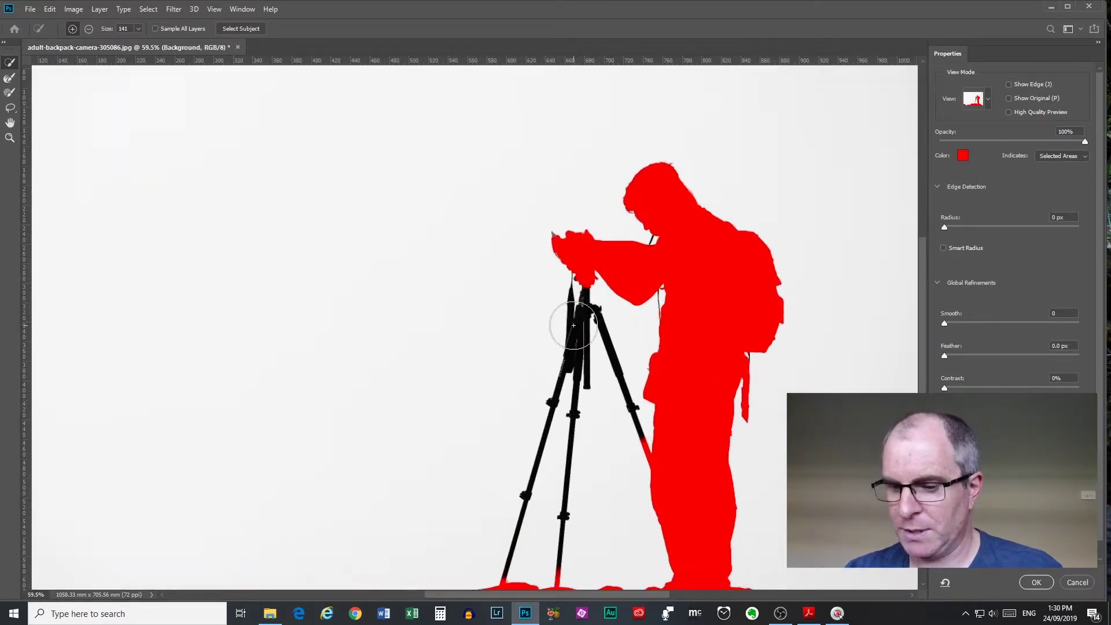
# Shrink the brush, paint in the centre tripod leg and erase mask from the left leg
pyautogui.moveTo(573, 326); pyautogui.dragTo(576, 330)
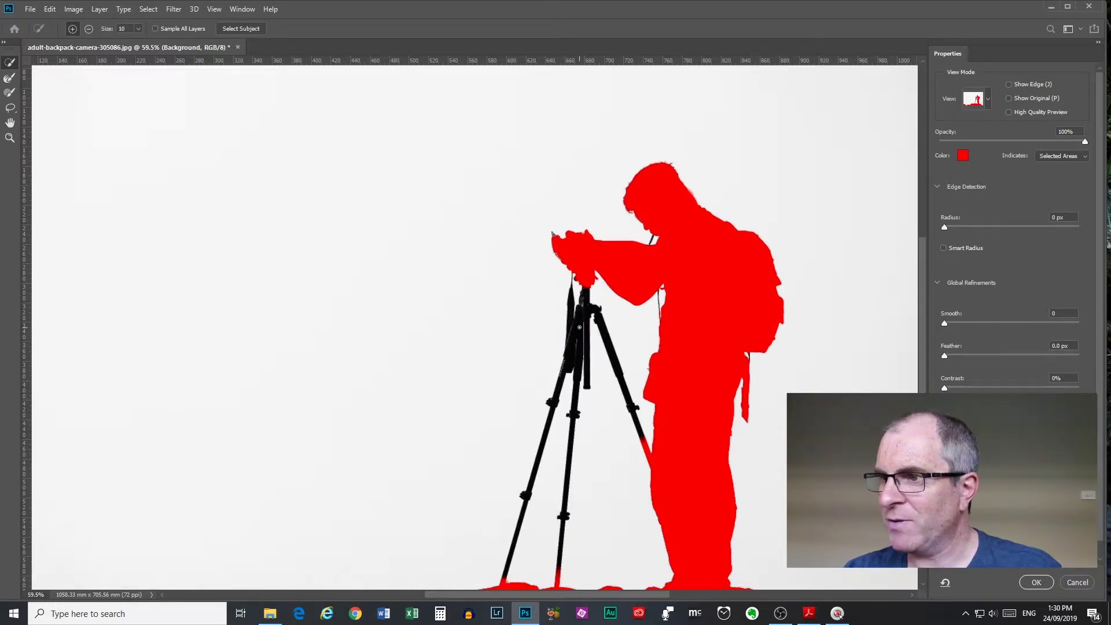
pyautogui.click(575, 328)
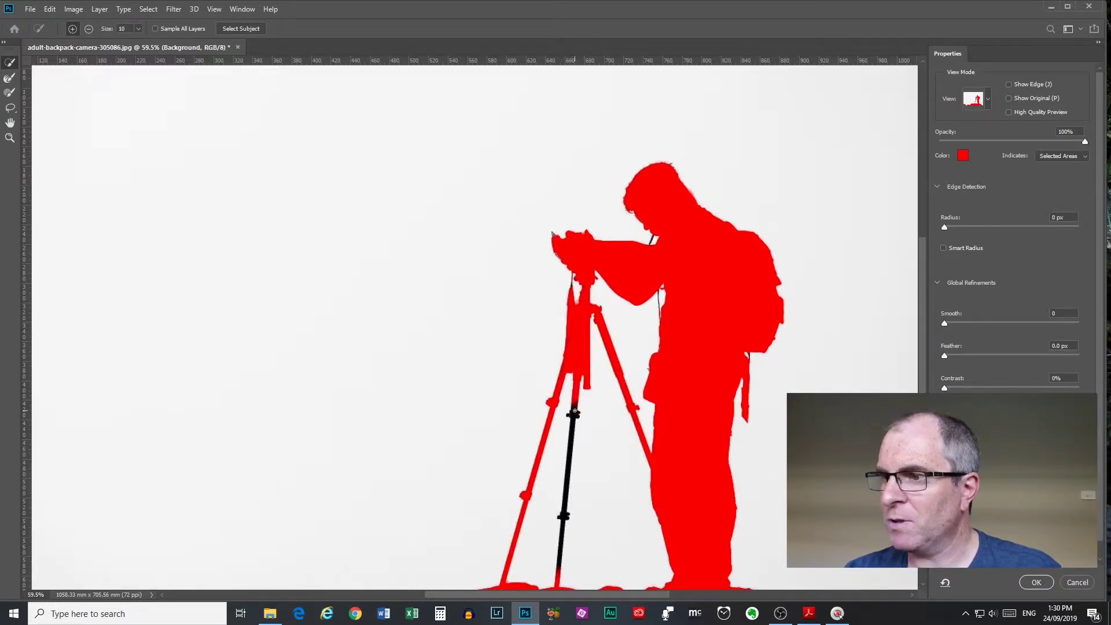
pyautogui.moveTo(573, 414); pyautogui.dragTo(573, 493)
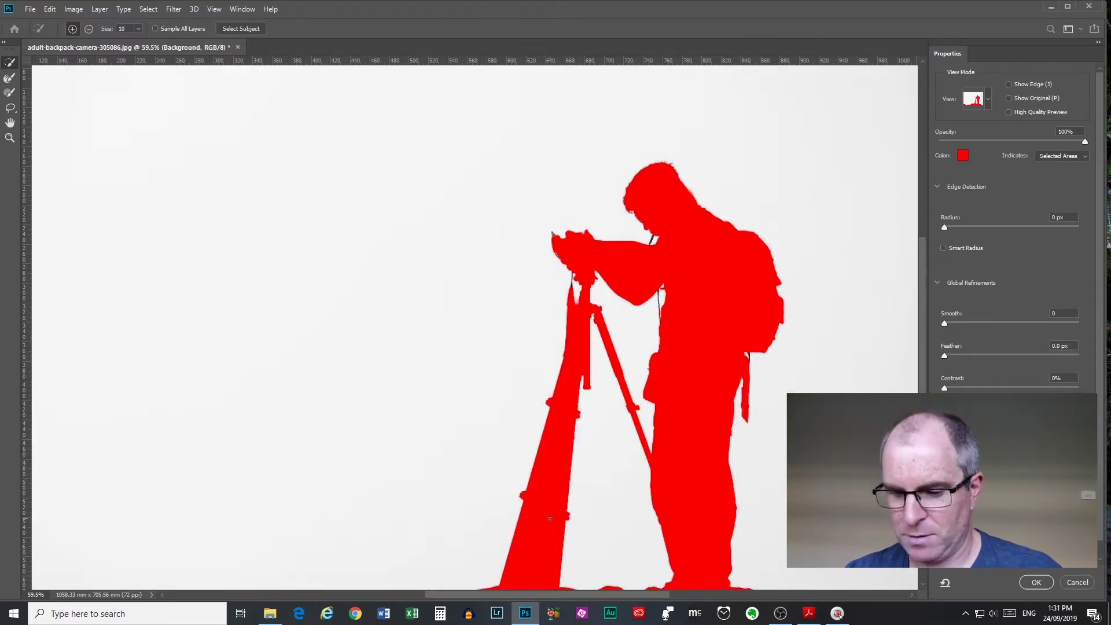
pyautogui.moveTo(535, 577); pyautogui.dragTo(562, 430)
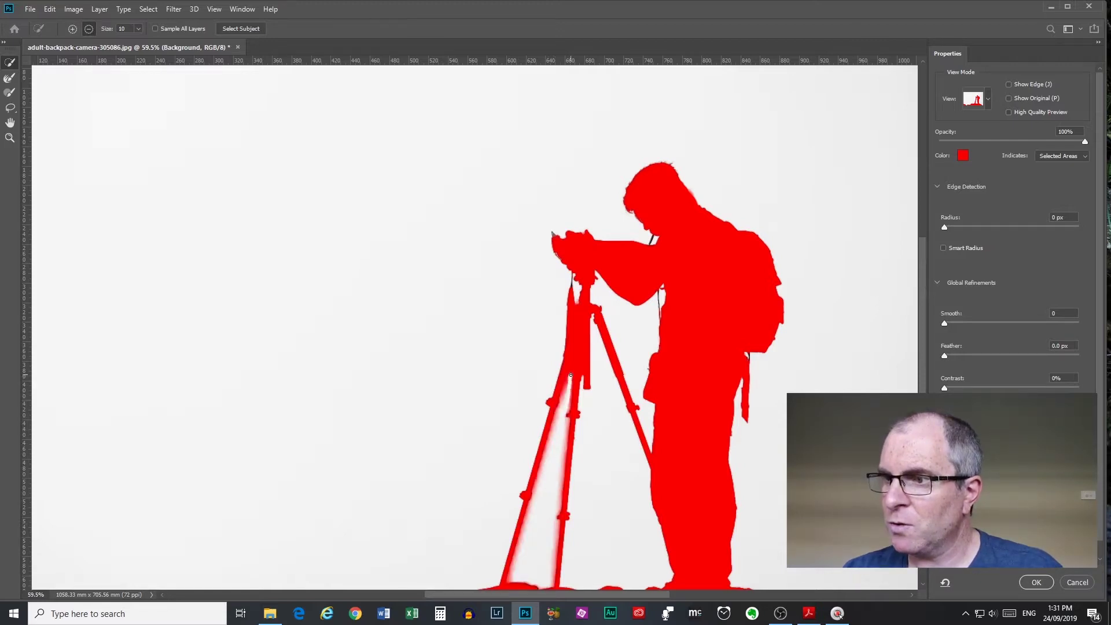
pyautogui.moveTo(559, 407); pyautogui.dragTo(549, 428)
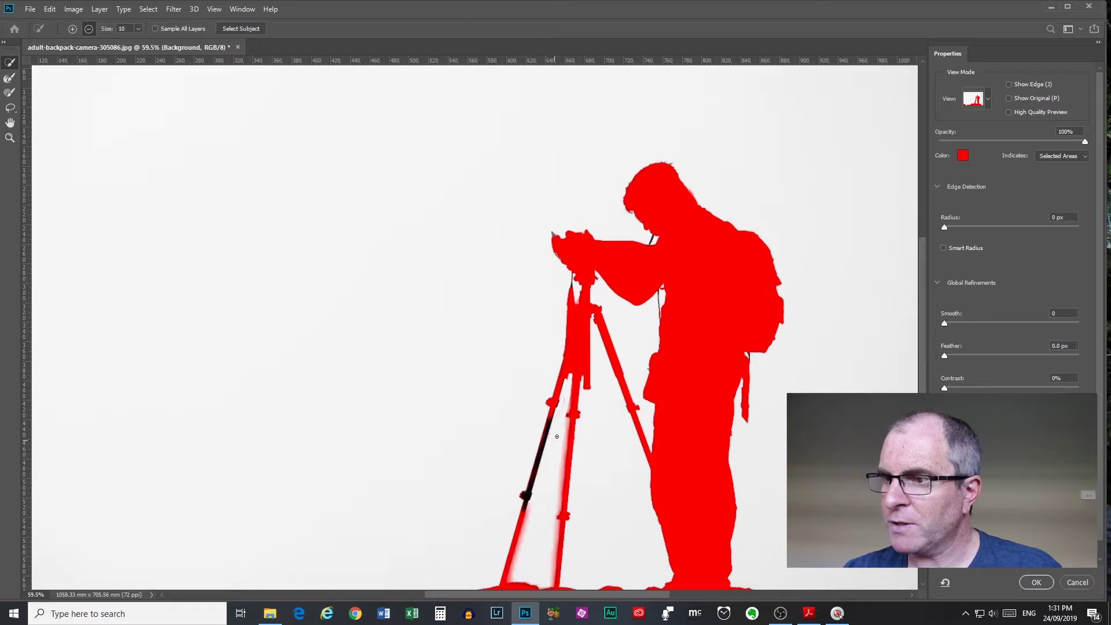
# With a smaller brush, refine the left tripod leg and paint it into the selection
pyautogui.keyDown('alt'); pyautogui.rightClick(556, 504); pyautogui.keyUp('alt')
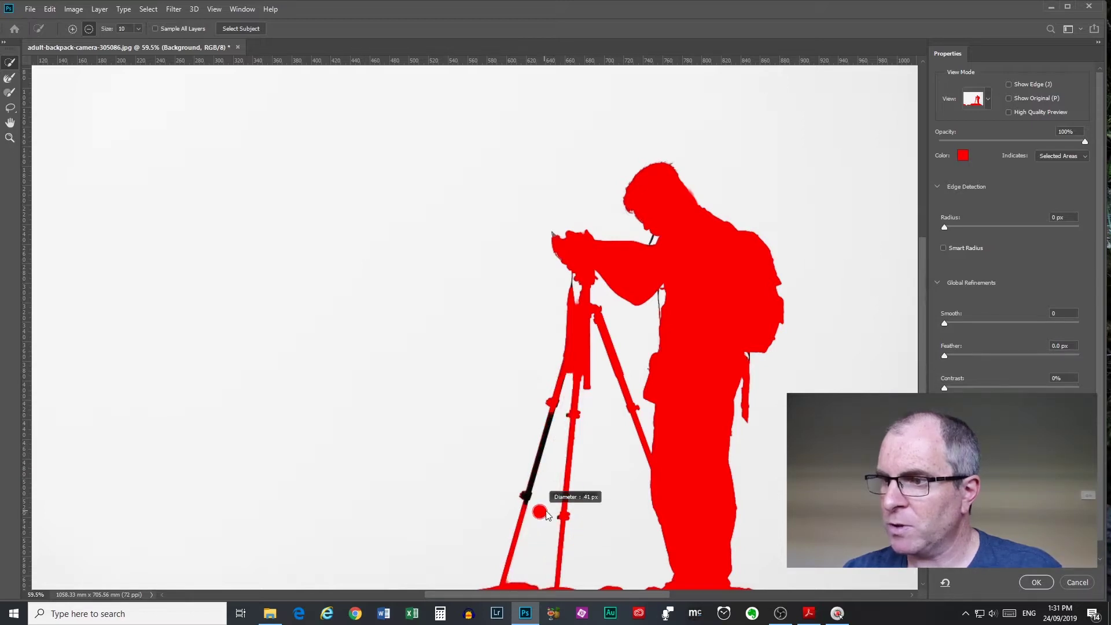
pyautogui.moveTo(566, 374); pyautogui.dragTo(573, 352)
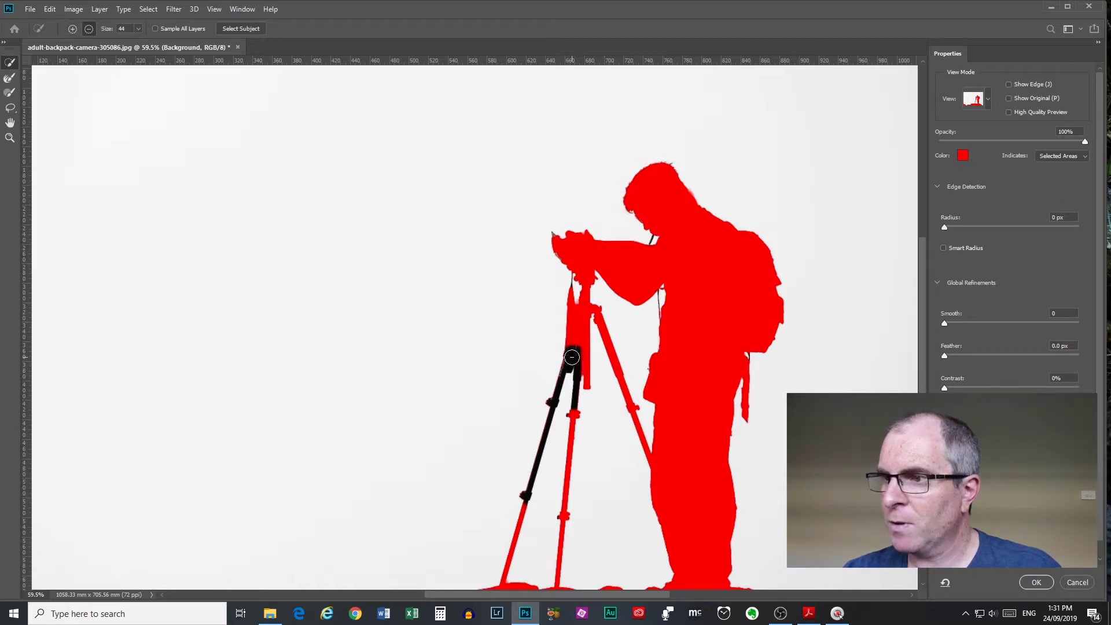
pyautogui.keyDown('alt'); pyautogui.rightClick(574, 357); pyautogui.keyUp('alt')
pyautogui.moveTo(570, 360); pyautogui.dragTo(555, 402)
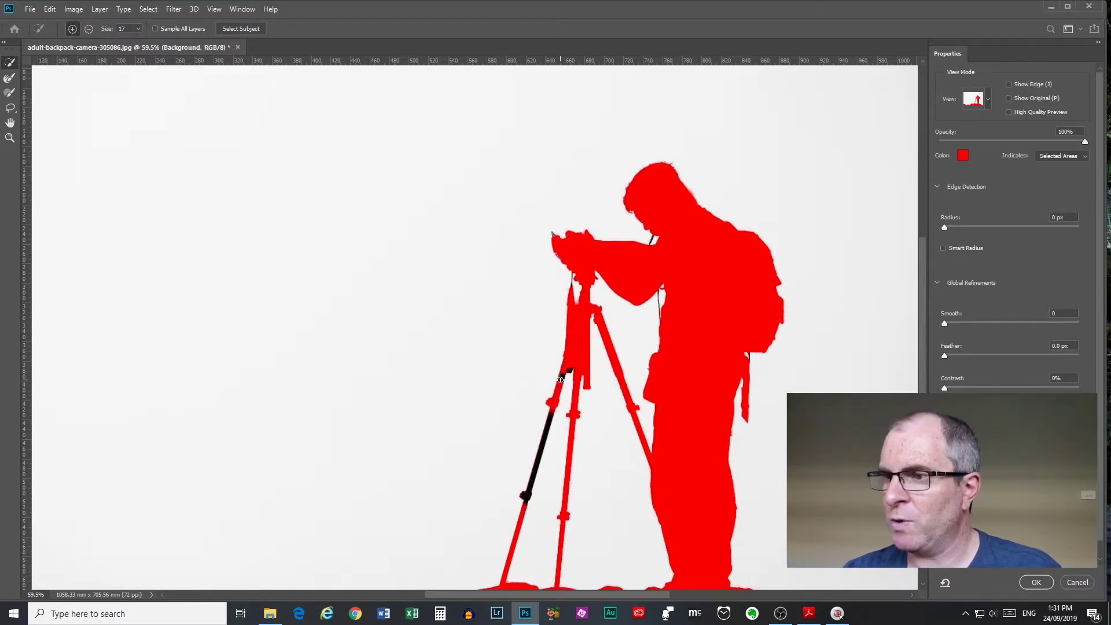
pyautogui.moveTo(560, 379); pyautogui.dragTo(523, 499)
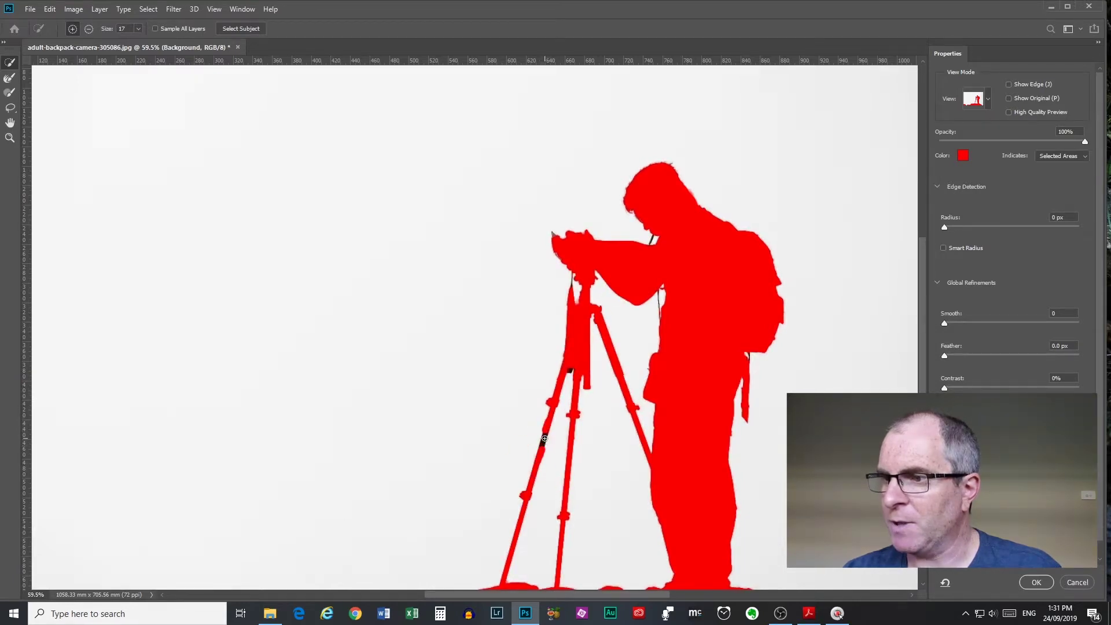
pyautogui.scroll(1, 590, 434)
pyautogui.scroll(1, 569, 331)
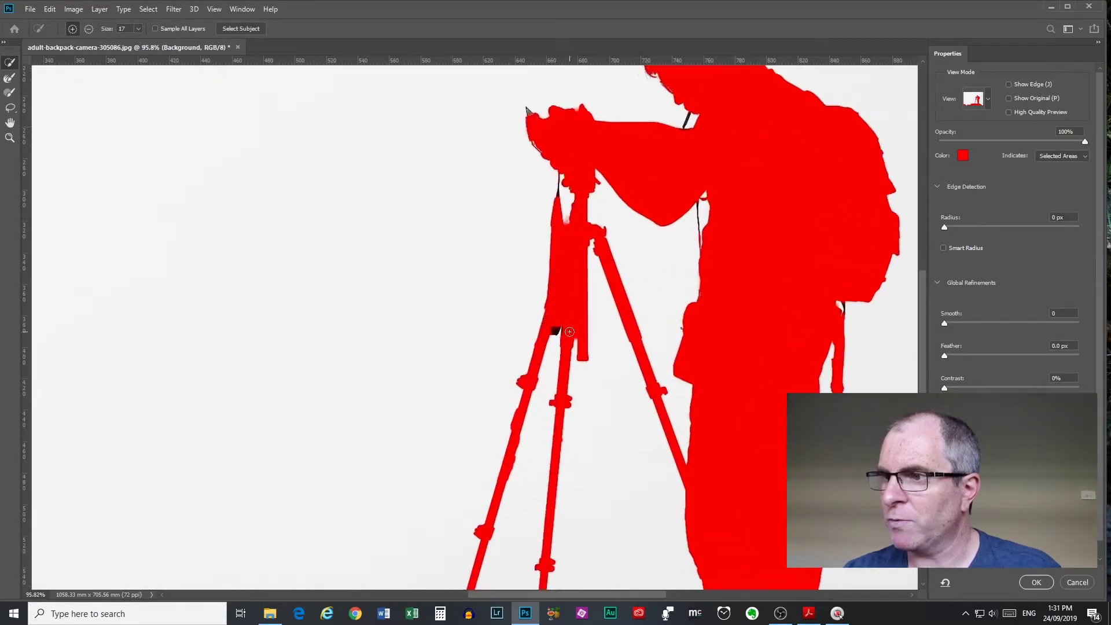
pyautogui.scroll(-1, 554, 329)
pyautogui.scroll(-1, 569, 337)
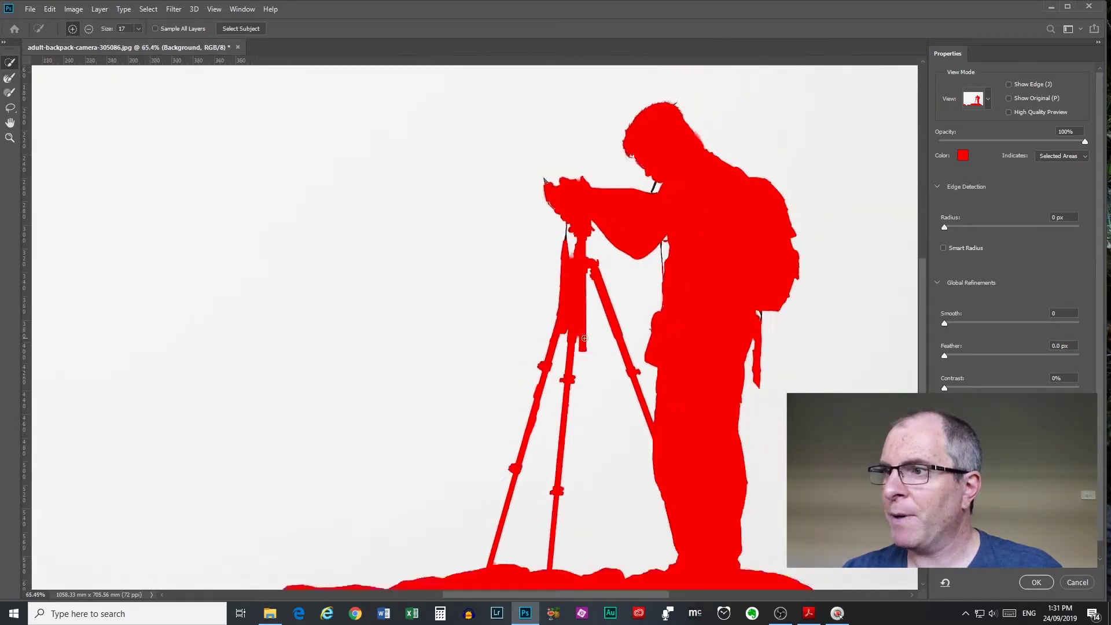
pyautogui.scroll(-1, 584, 343)
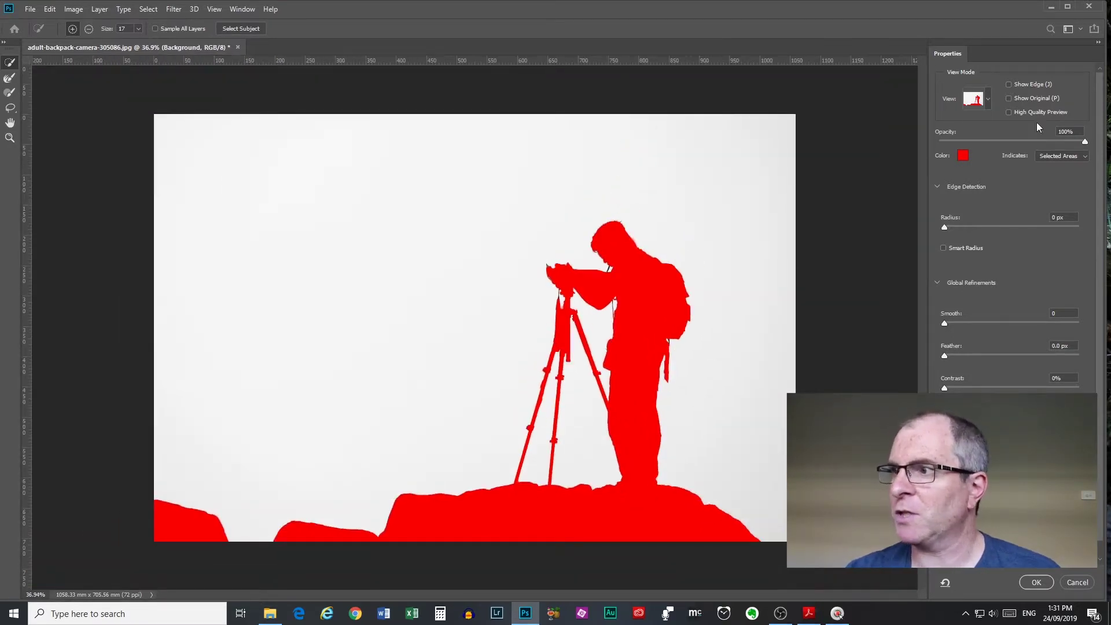
# Leave Select and Mask, enlarge the Quick Selection brush, and select the sky around the photographer
pyautogui.click(988, 101)
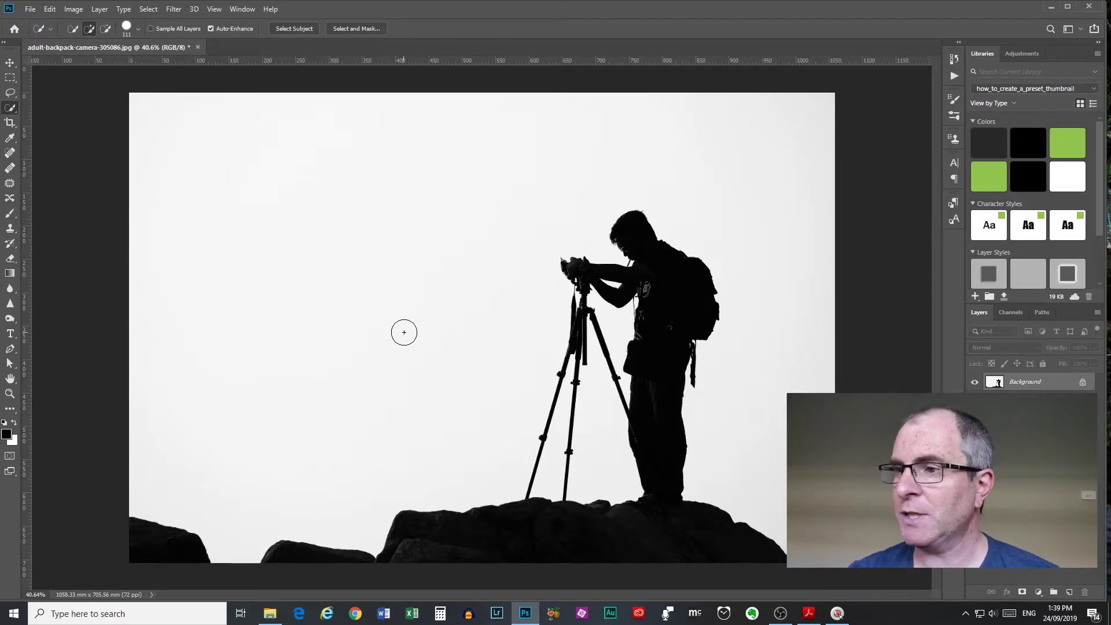
pyautogui.moveTo(301, 326); pyautogui.dragTo(313, 380)
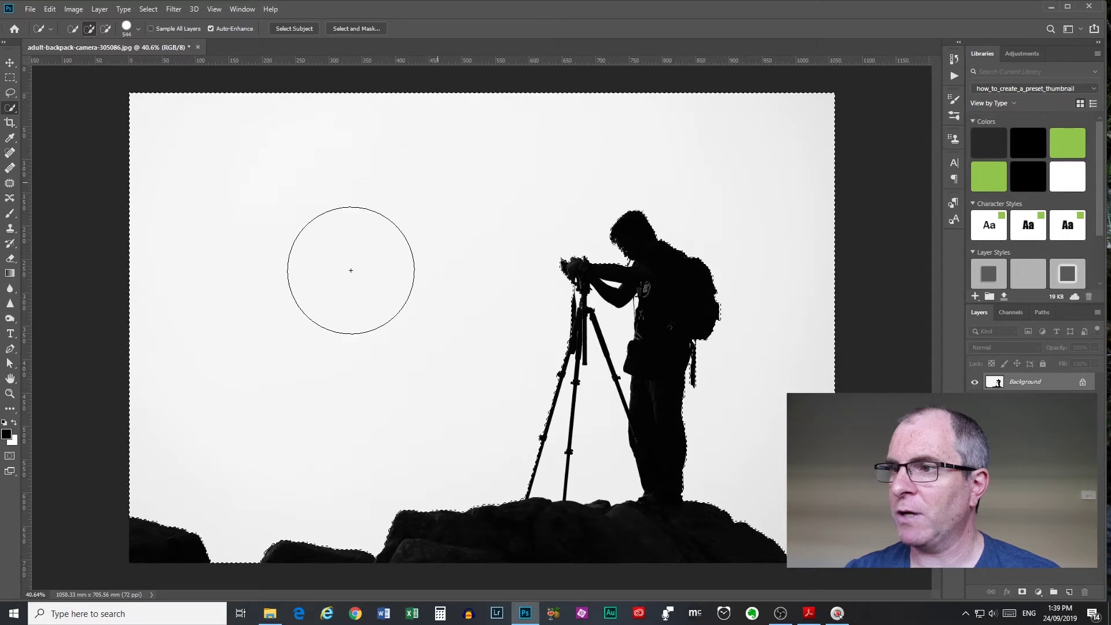
pyautogui.click(319, 304)
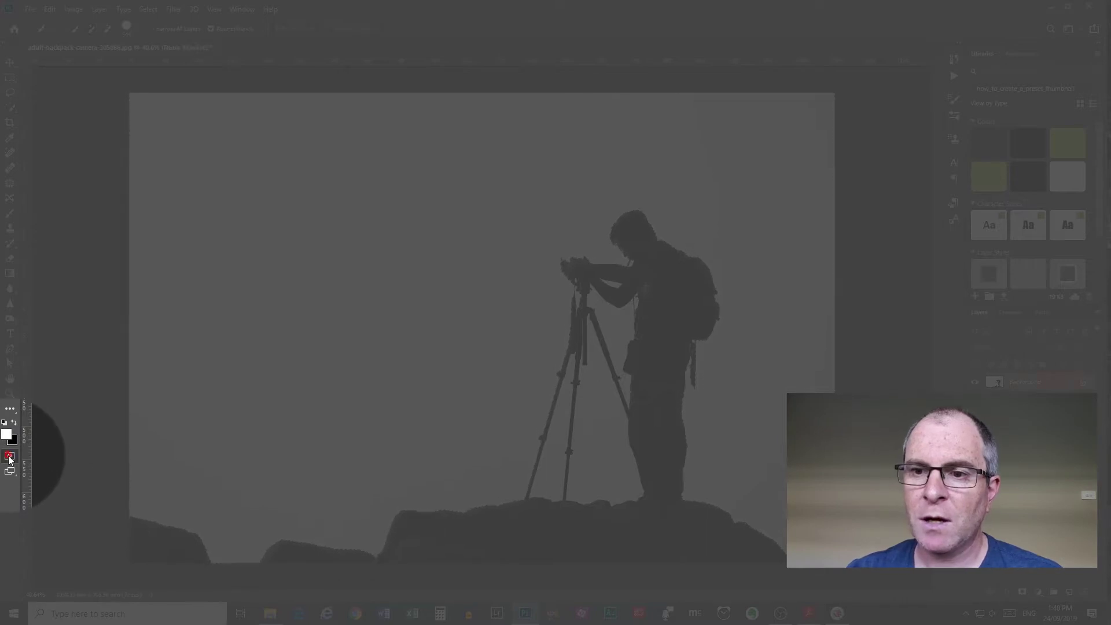
# Show the selection as a red Quick Mask overlay, then pick the Brush and adjust its size
pyautogui.click(10, 457)
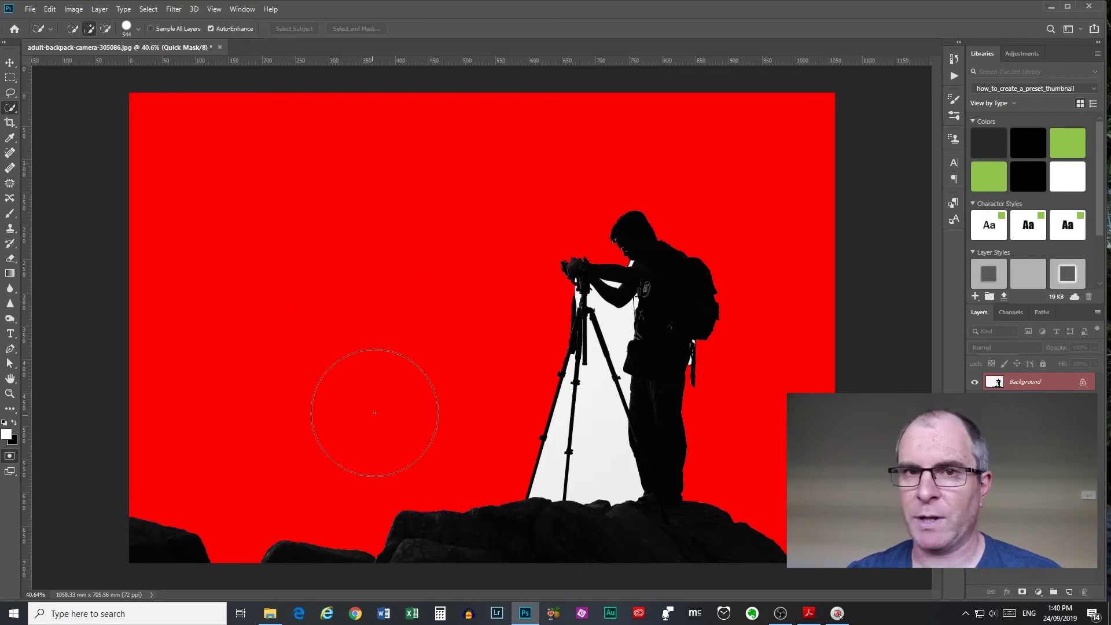
pyautogui.click(10, 458)
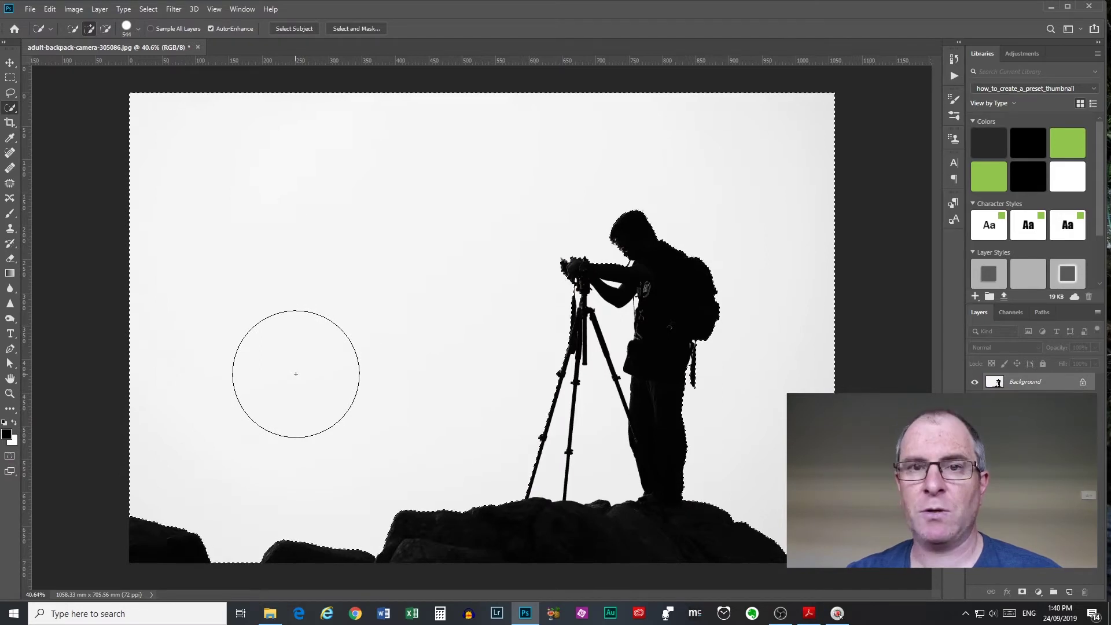
pyautogui.press('q')
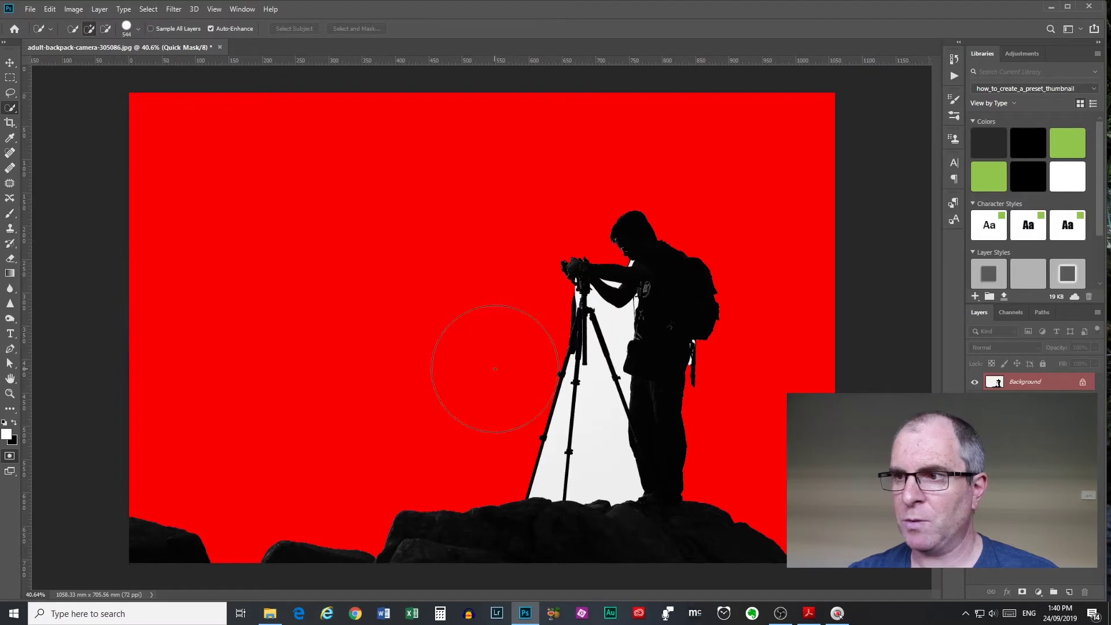
pyautogui.press('b')
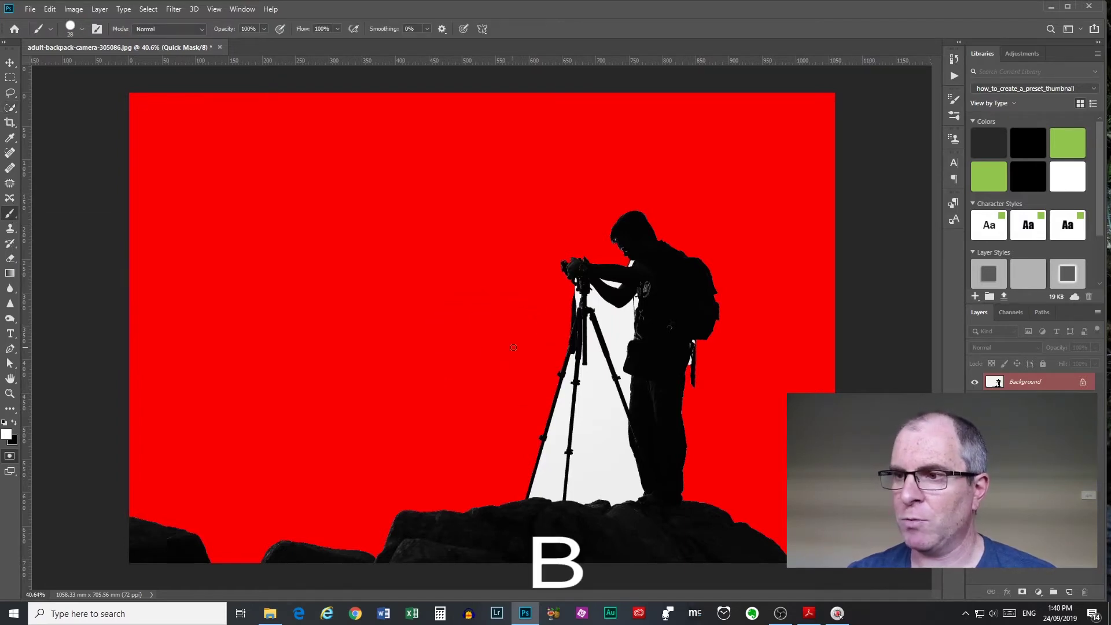
pyautogui.keyDown('alt'); pyautogui.rightClick(591, 456); pyautogui.keyUp('alt')
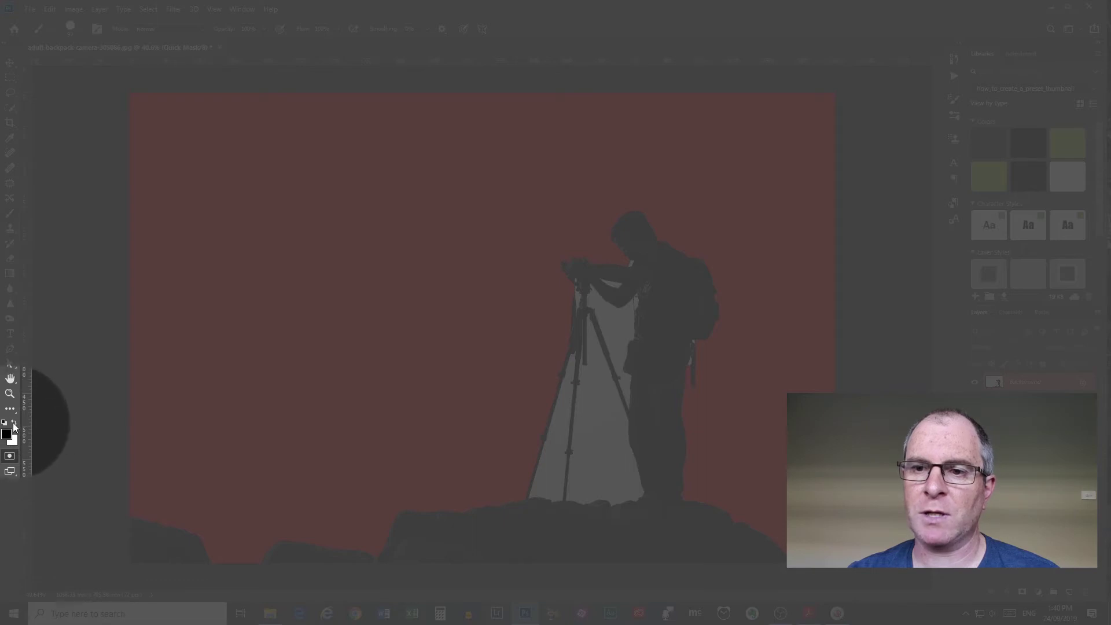
# Swap the colours, paint a test red stroke in the tripod gap, then paint it out
pyautogui.click(14, 425)
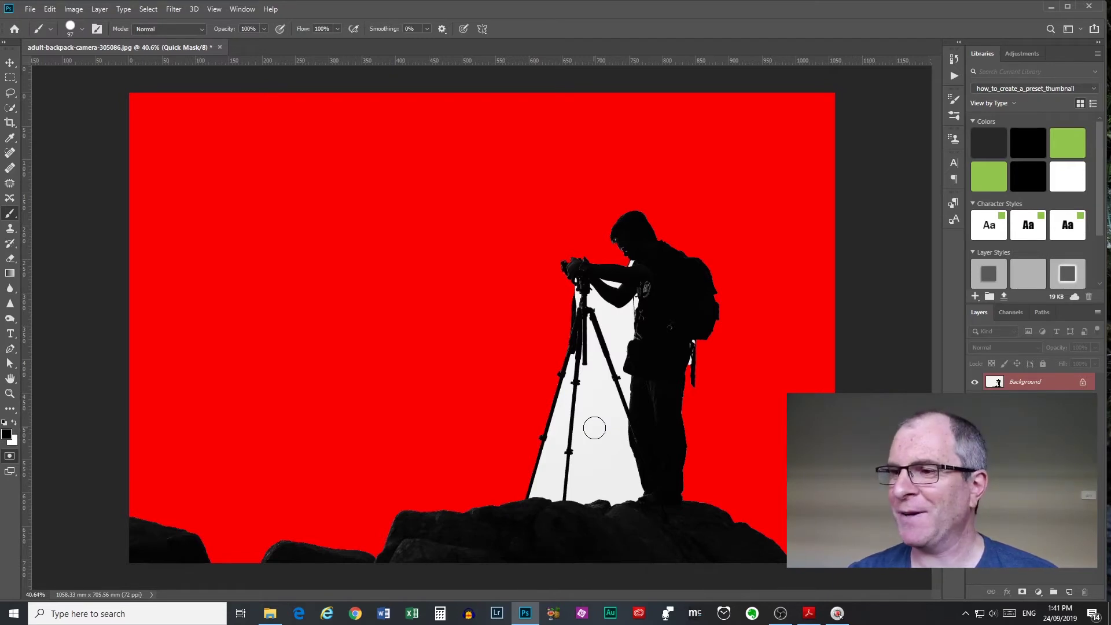
pyautogui.moveTo(594, 391); pyautogui.dragTo(604, 480)
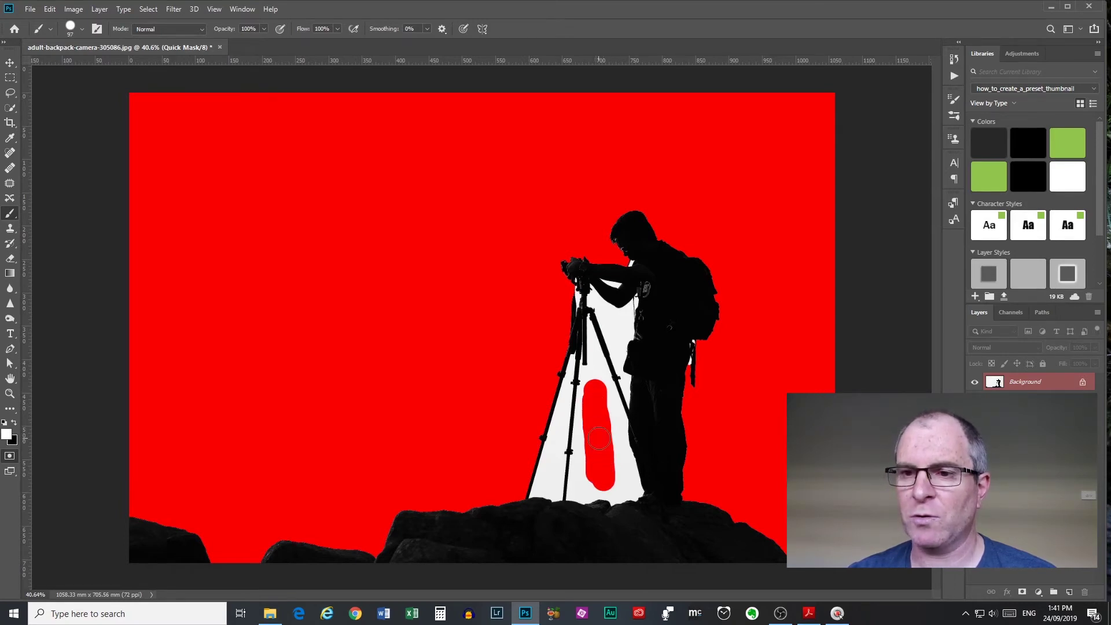
pyautogui.moveTo(599, 385)
pyautogui.mouseDown()
pyautogui.moveTo(596, 451)
pyautogui.moveTo(593, 397)
pyautogui.mouseUp()
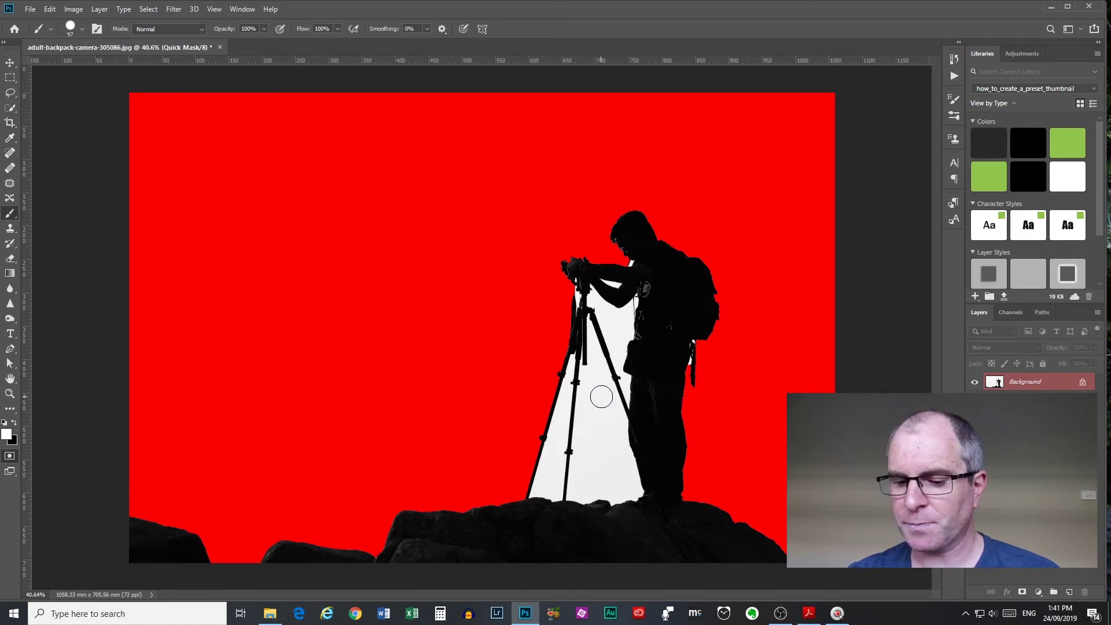
pyautogui.scroll(2, 598, 397)
pyautogui.scroll(2, 660, 369)
pyautogui.scroll(2, 608, 391)
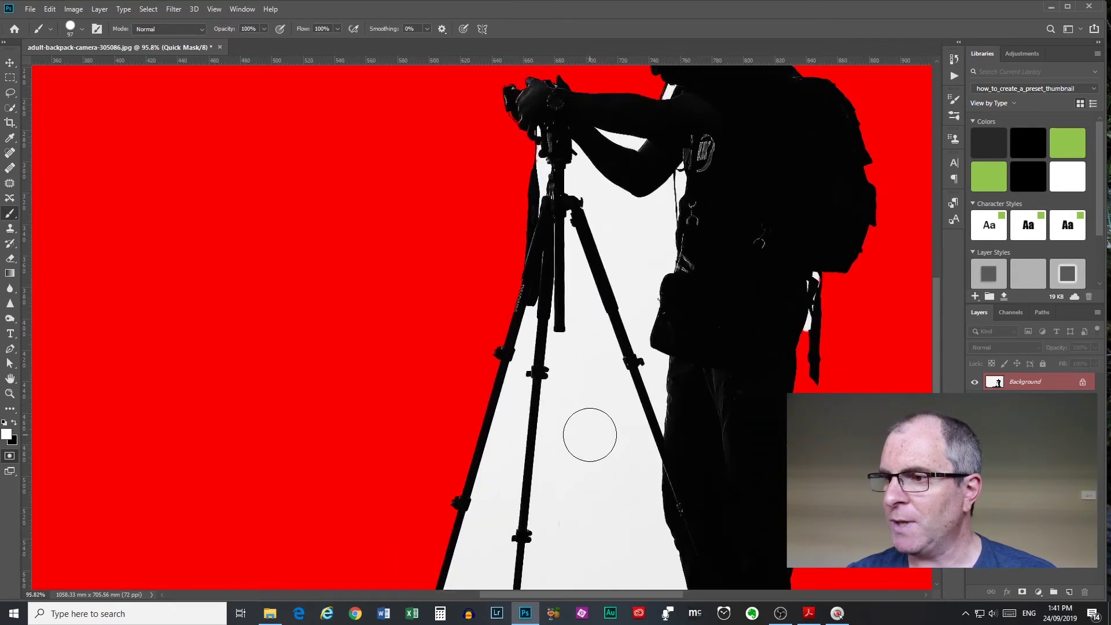
pyautogui.scroll(1, 587, 426)
pyautogui.scroll(1, 587, 426)
pyautogui.scroll(1, 608, 278)
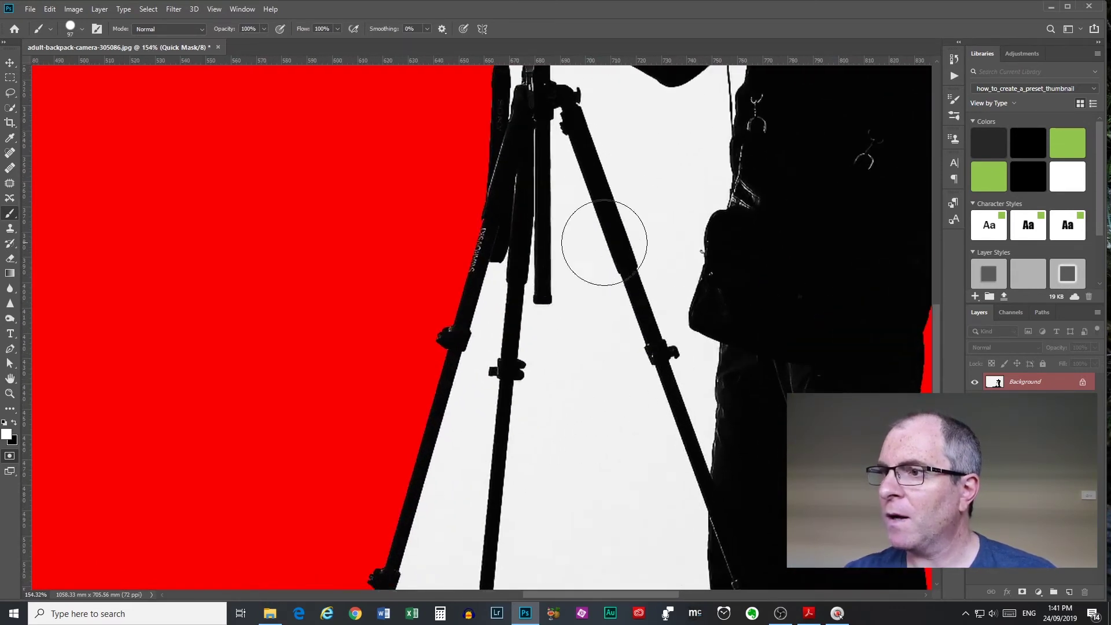
# Paint a straight red stroke inside the tripod gap and return to a marching-ants selection
pyautogui.moveTo(638, 189)
pyautogui.mouseDown()
pyautogui.moveTo(527, 423)
pyautogui.moveTo(510, 413)
pyautogui.moveTo(512, 385)
pyautogui.mouseUp()
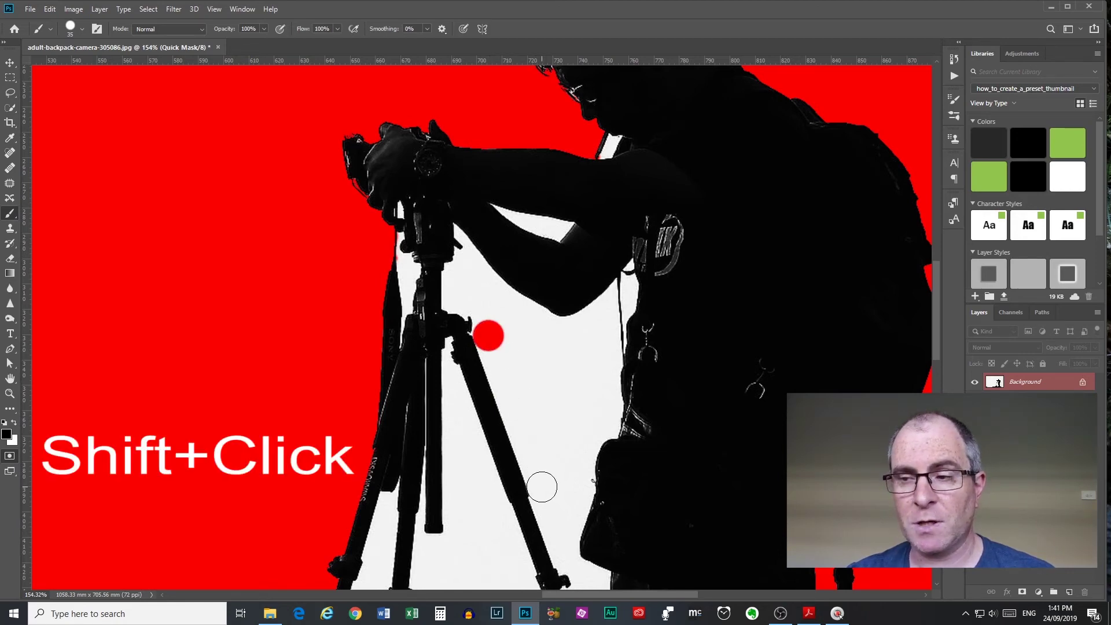
pyautogui.keyDown('shift'); pyautogui.click(543, 487); pyautogui.keyUp('shift')
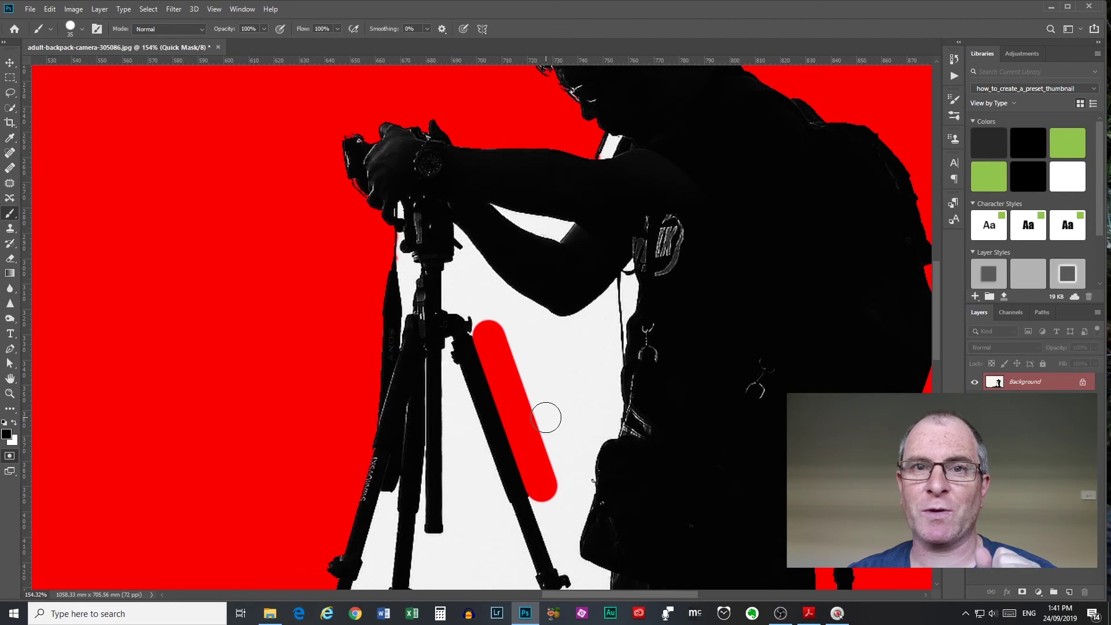
pyautogui.scroll(-2, 516, 397)
pyautogui.scroll(-2, 508, 399)
pyautogui.scroll(-2, 500, 400)
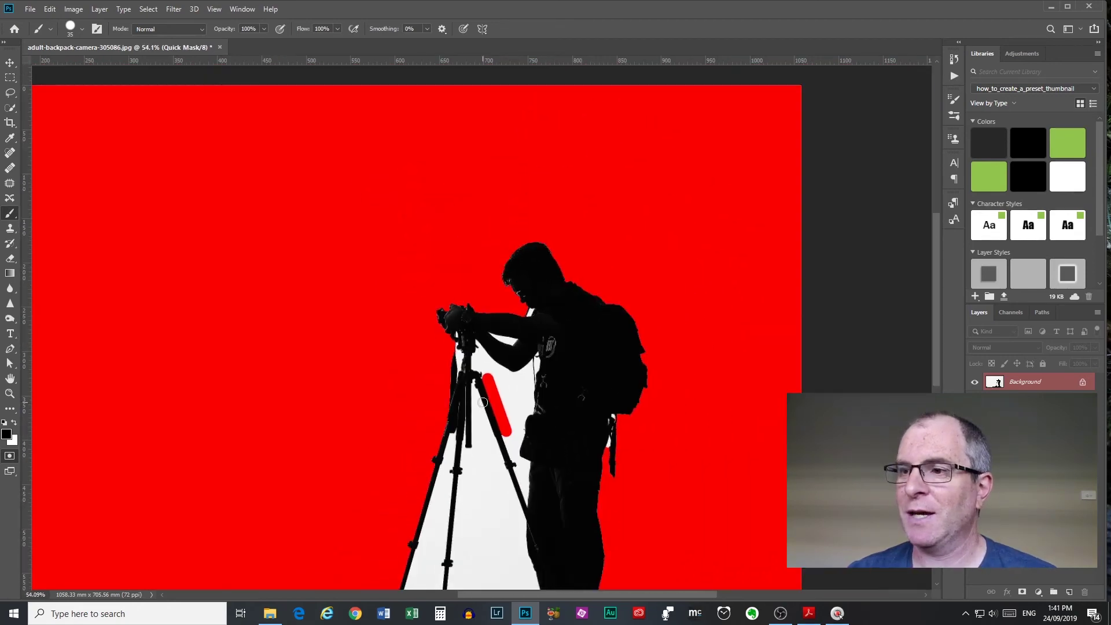
pyautogui.scroll(-2, 484, 402)
pyautogui.scroll(-1, 483, 402)
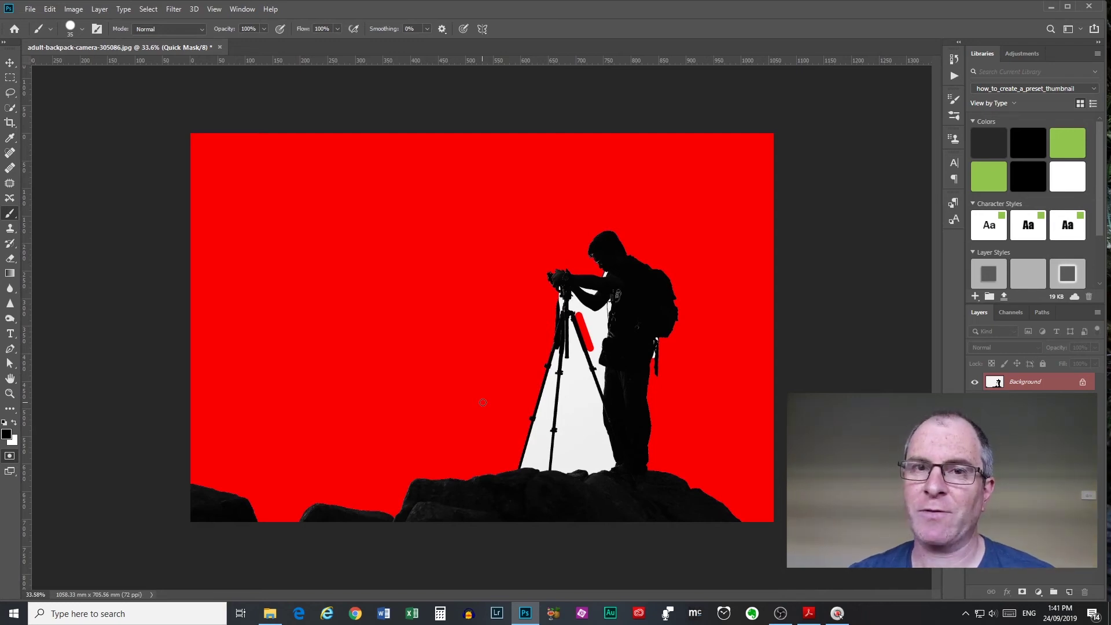
pyautogui.press('q')
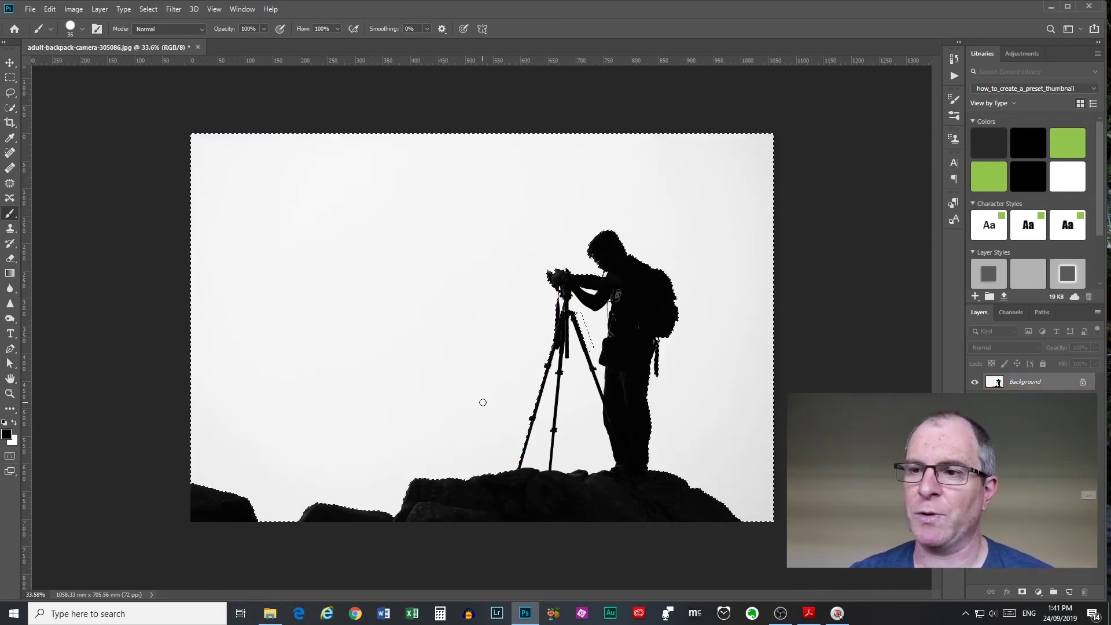